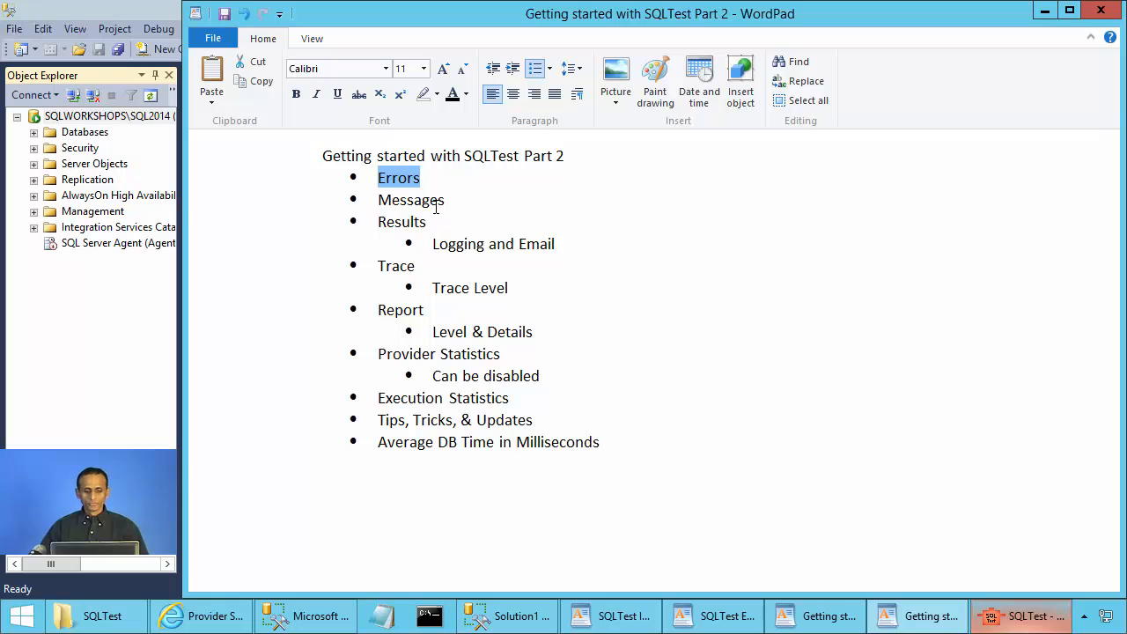
Bring SQLTest forward and set Workload 1 to run for a duration in seconds.
double_click(400, 224)
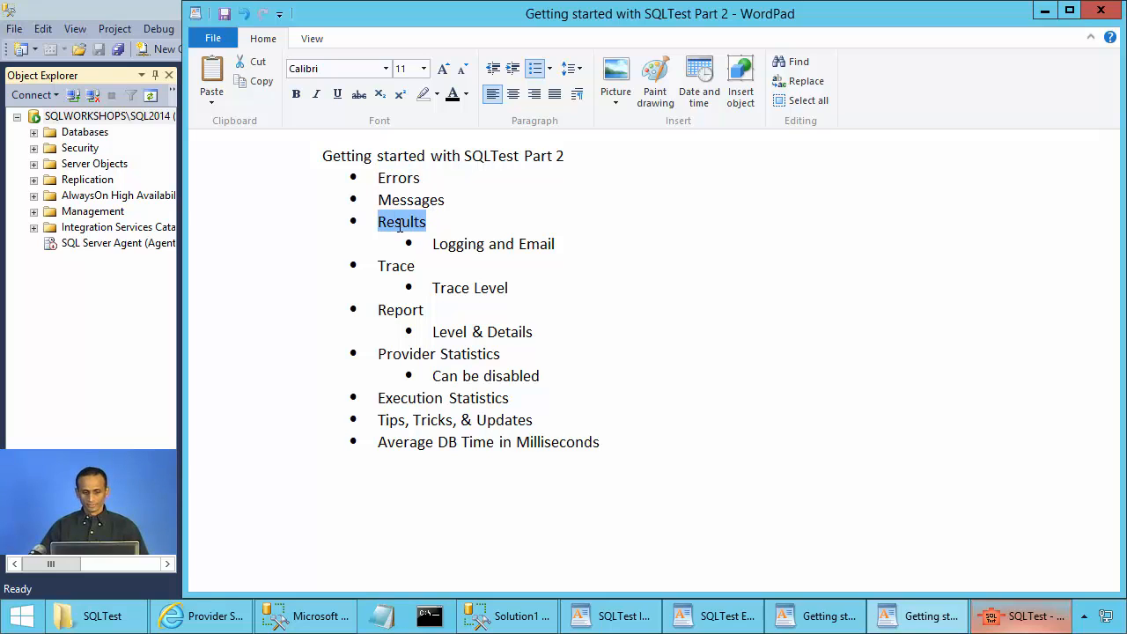
left_click(1010, 620)
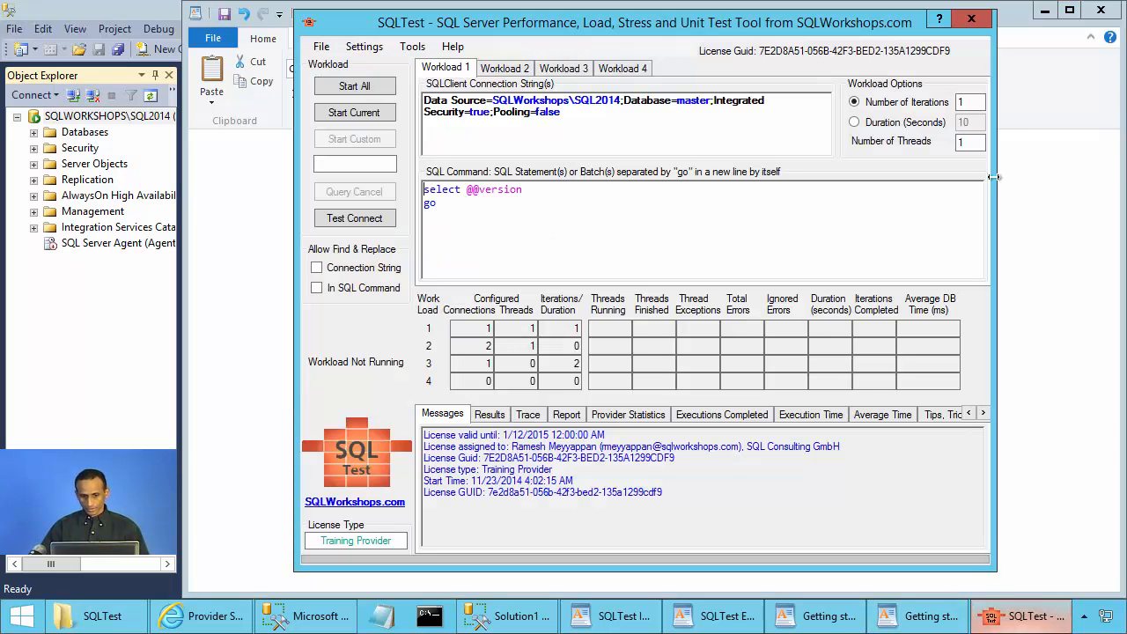
left_click(907, 125)
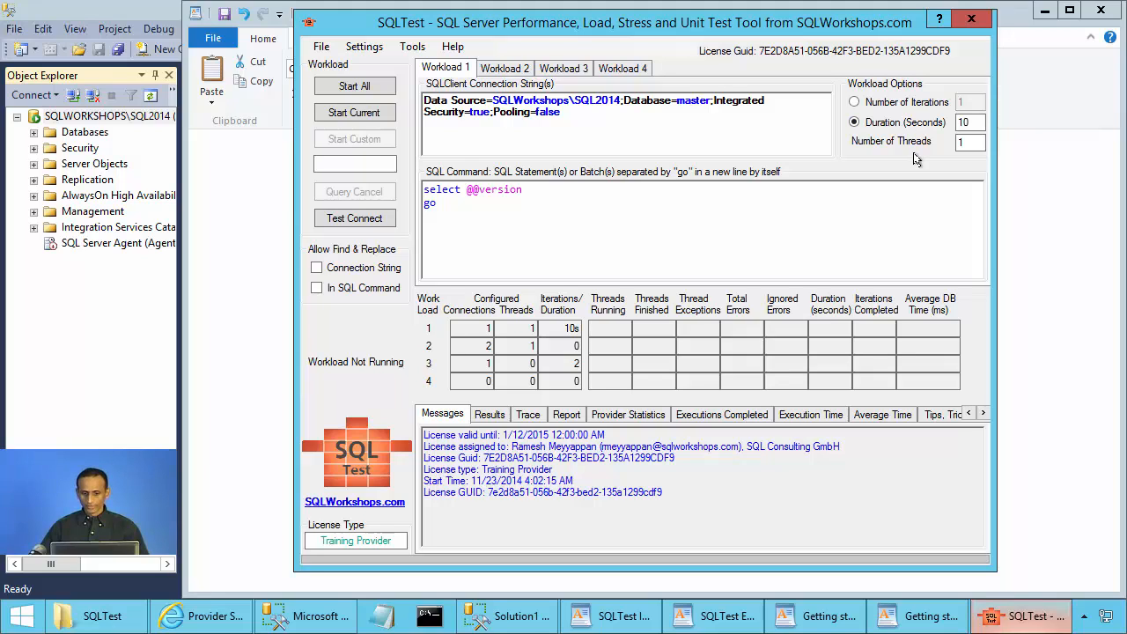
left_click_drag(968, 143, 956, 143)
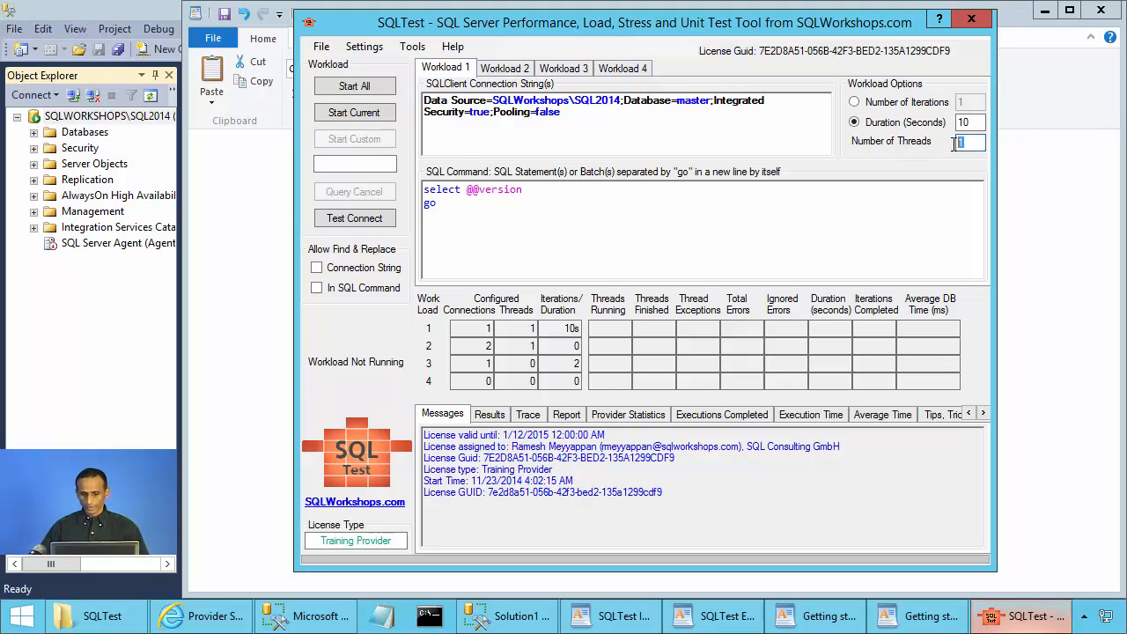
left_click_drag(610, 130, 412, 103)
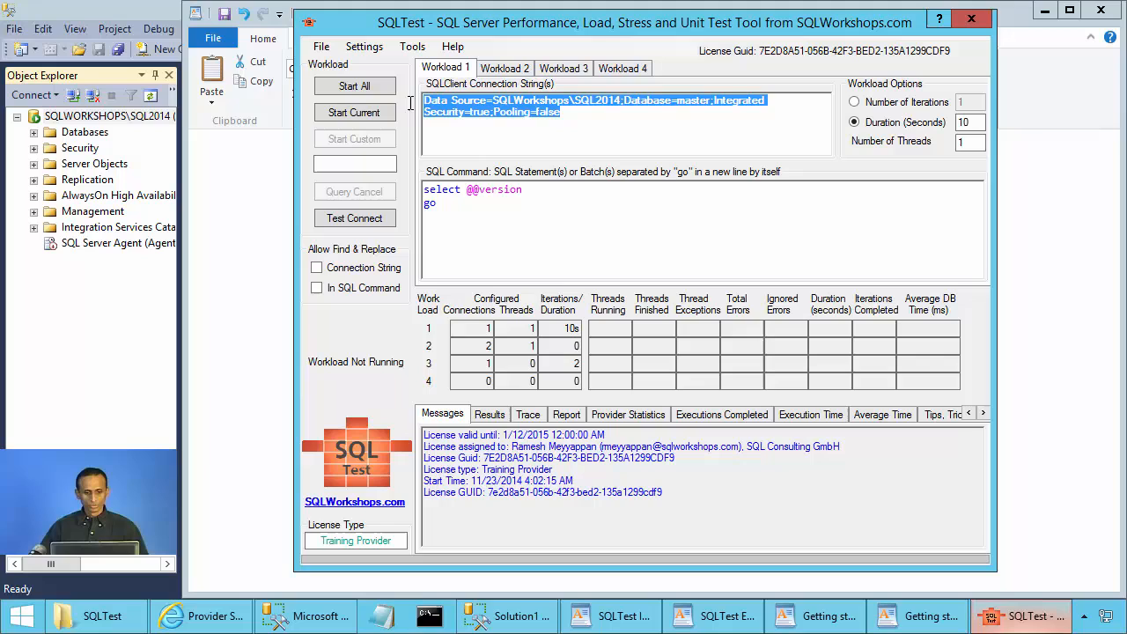
left_click(625, 108)
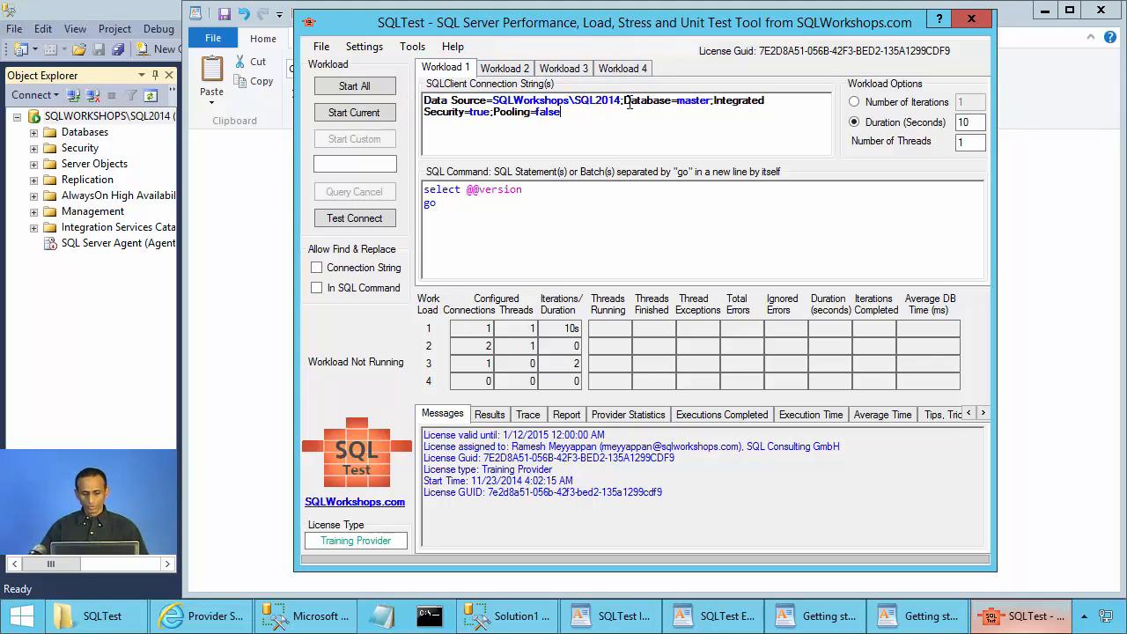
left_click_drag(437, 204, 419, 187)
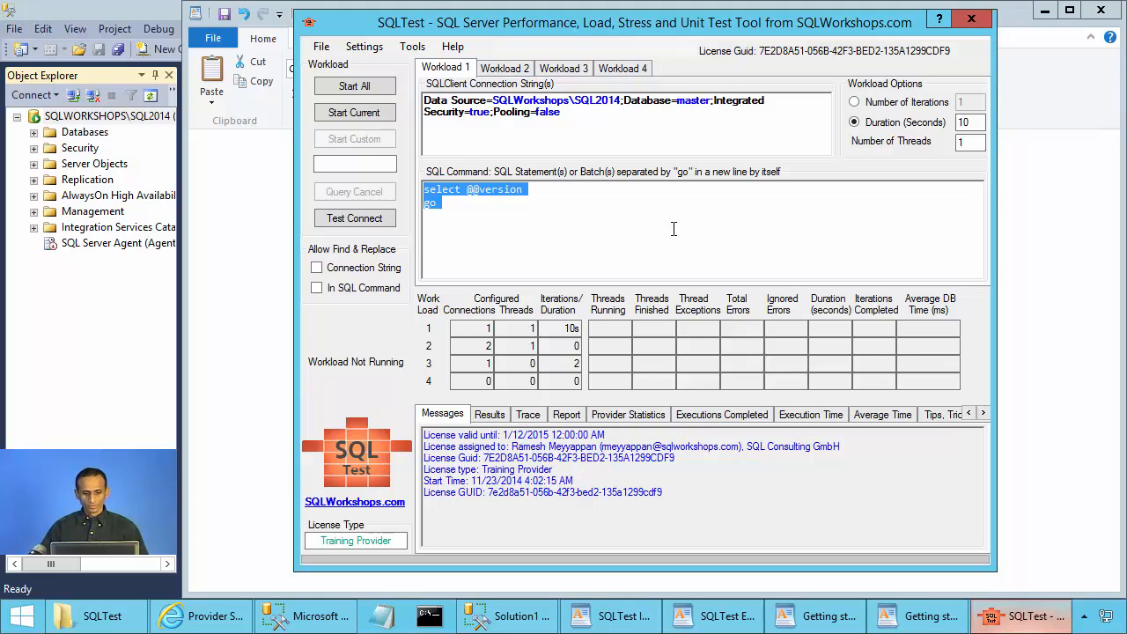
Run Workload 1, check the SQL Server 2014 version in Results, and rerun it: 224 iterations, 0.634 ms.
left_click(370, 112)
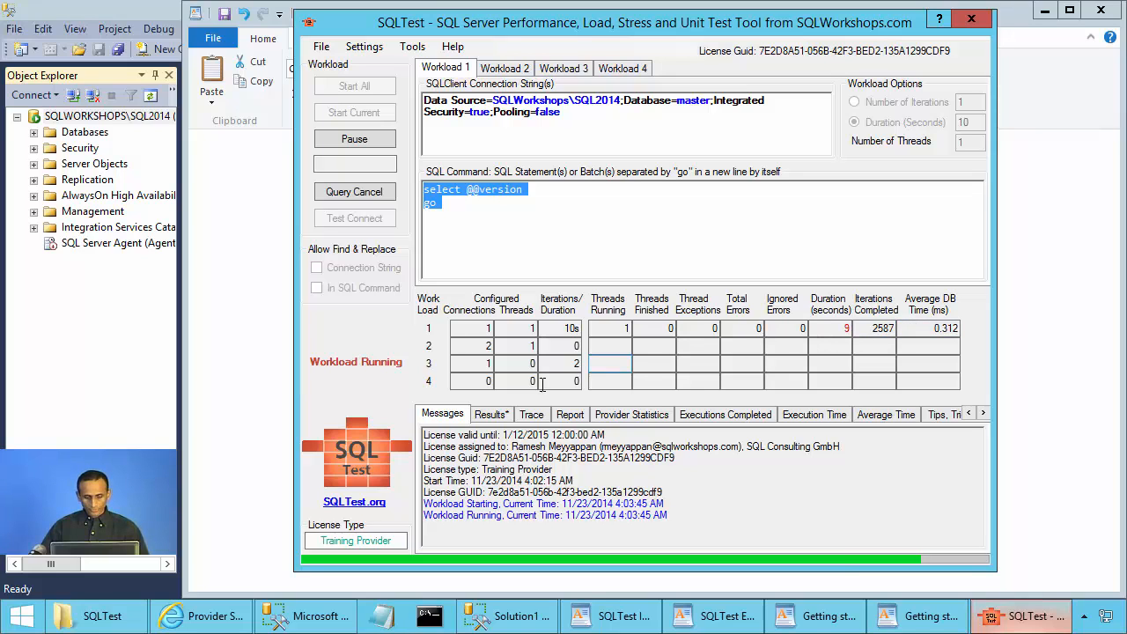
left_click(494, 415)
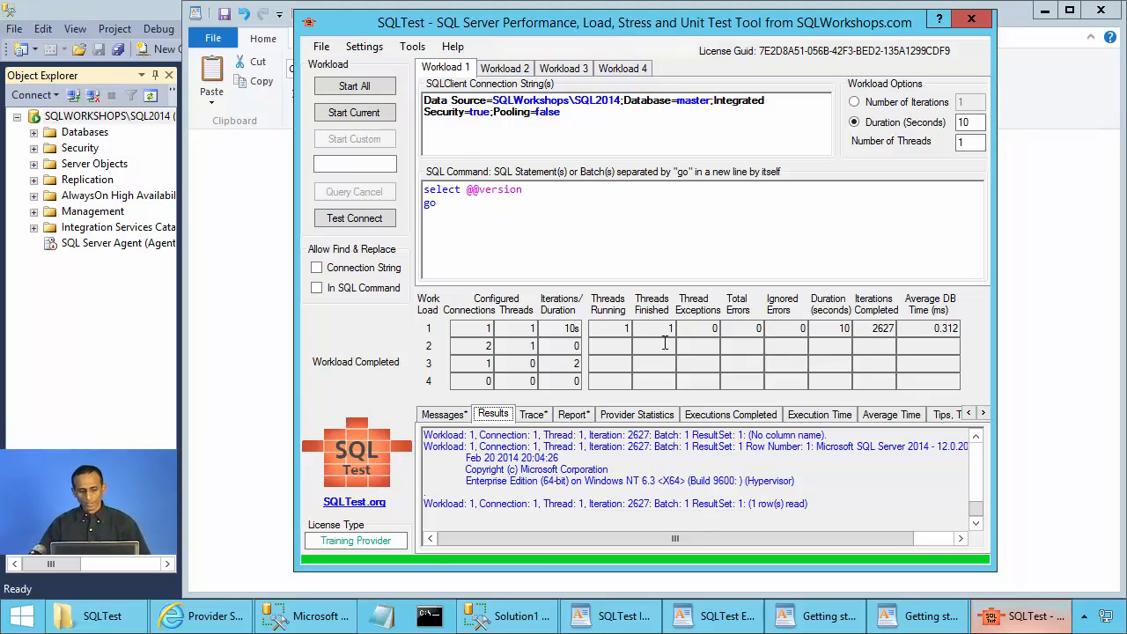
left_click(361, 113)
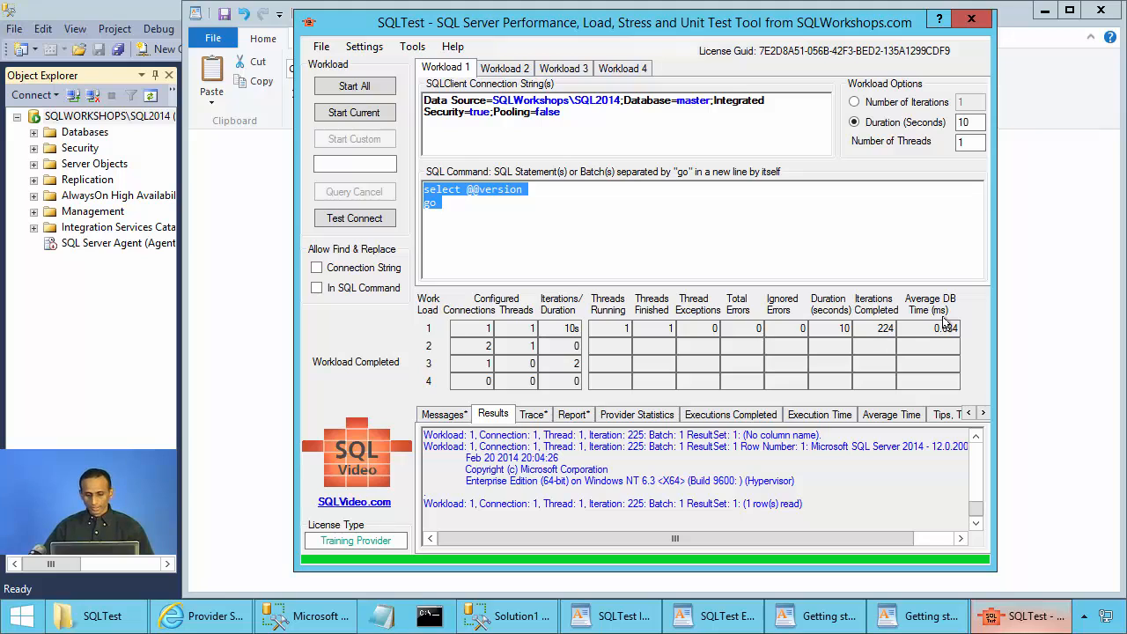
left_click(413, 47)
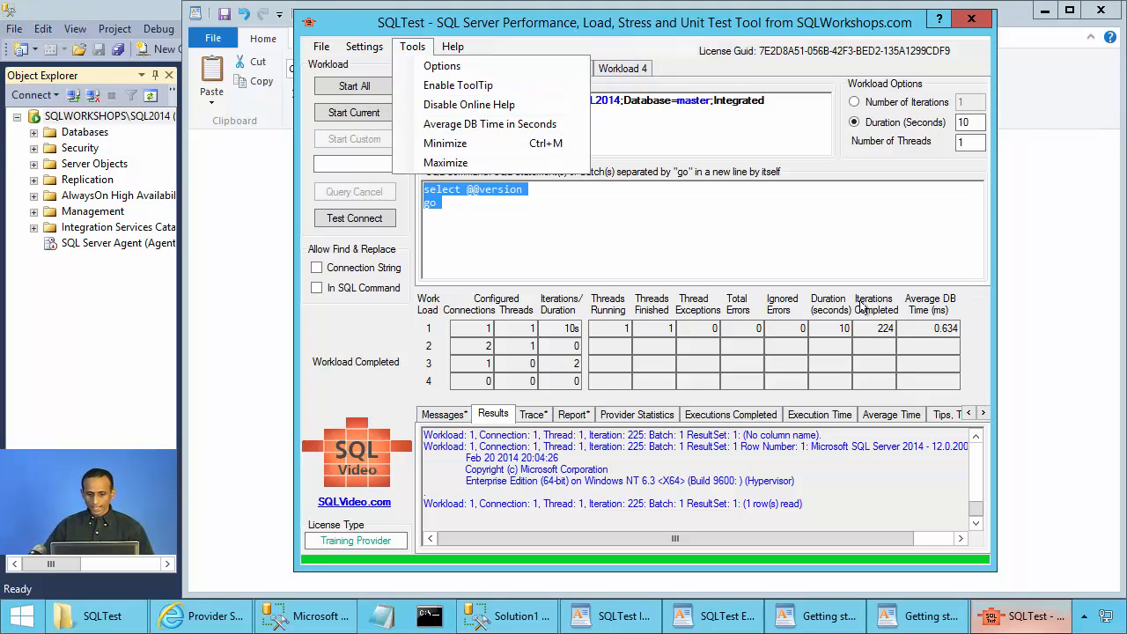
left_click(936, 328)
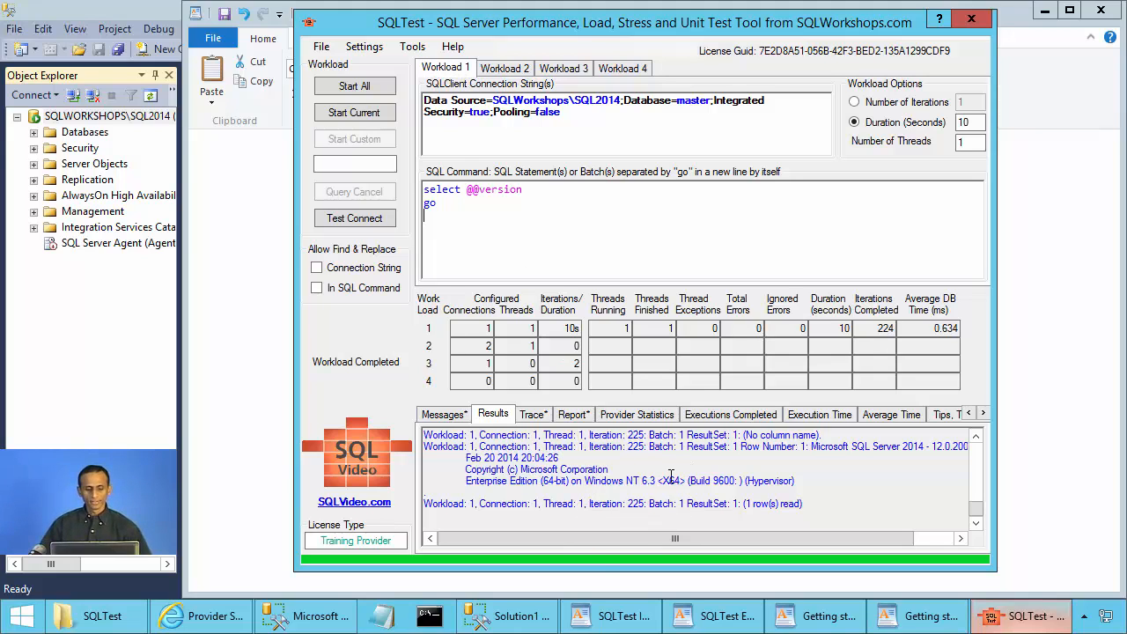
Uncheck Show Results in Workload 1 Settings and confirm with OK.
left_click(366, 49)
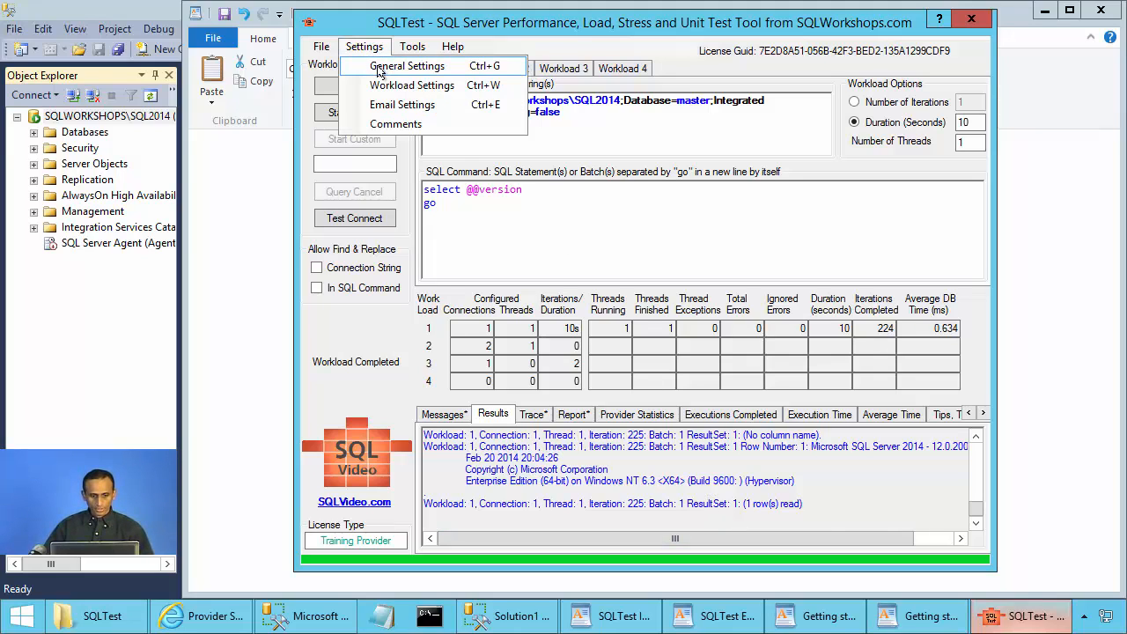
left_click(381, 86)
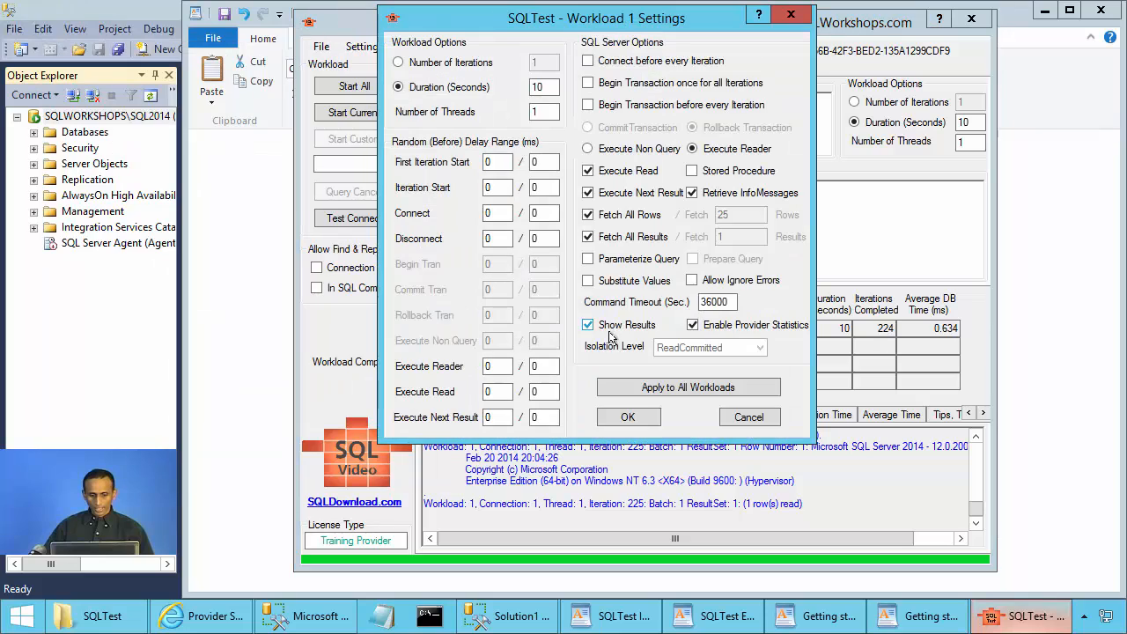
left_click(602, 329)
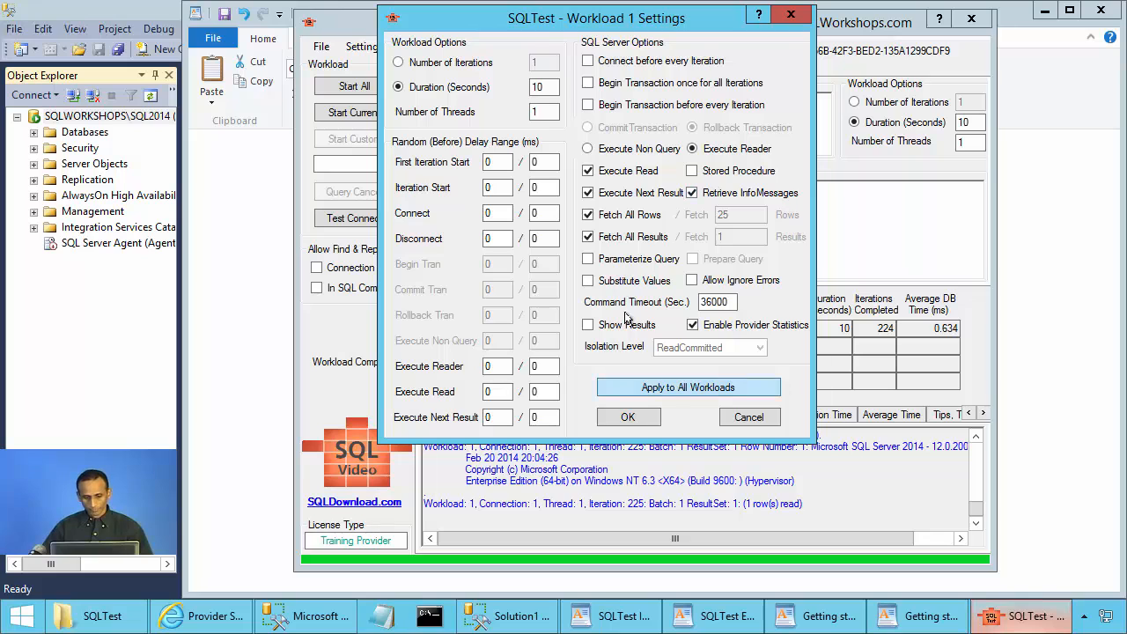
left_click(625, 417)
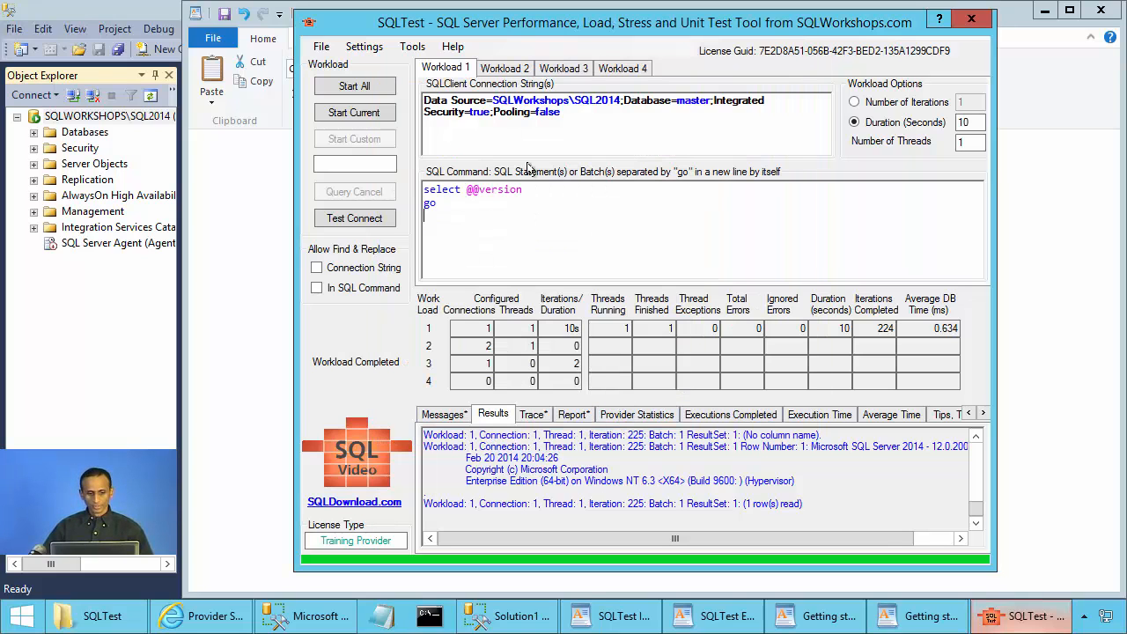
Rerun Workload 1 with results hidden, reaching 24666 iterations at 0.279 ms average DB time.
left_click(367, 114)
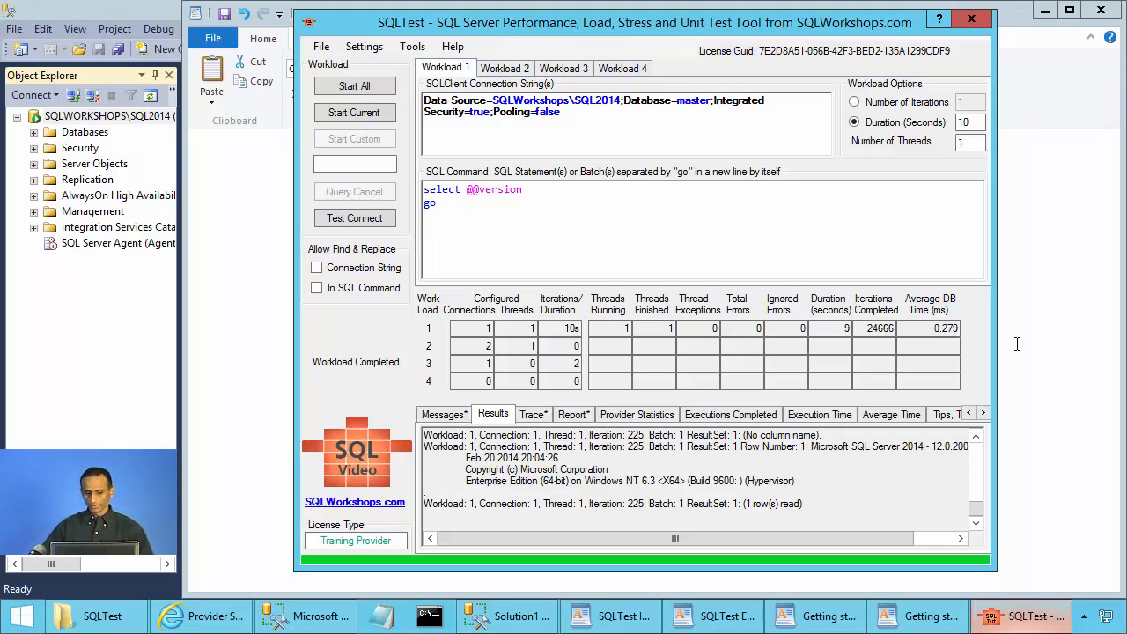
Open General Settings from the Settings menu, closing and reopening it once.
left_click(365, 46)
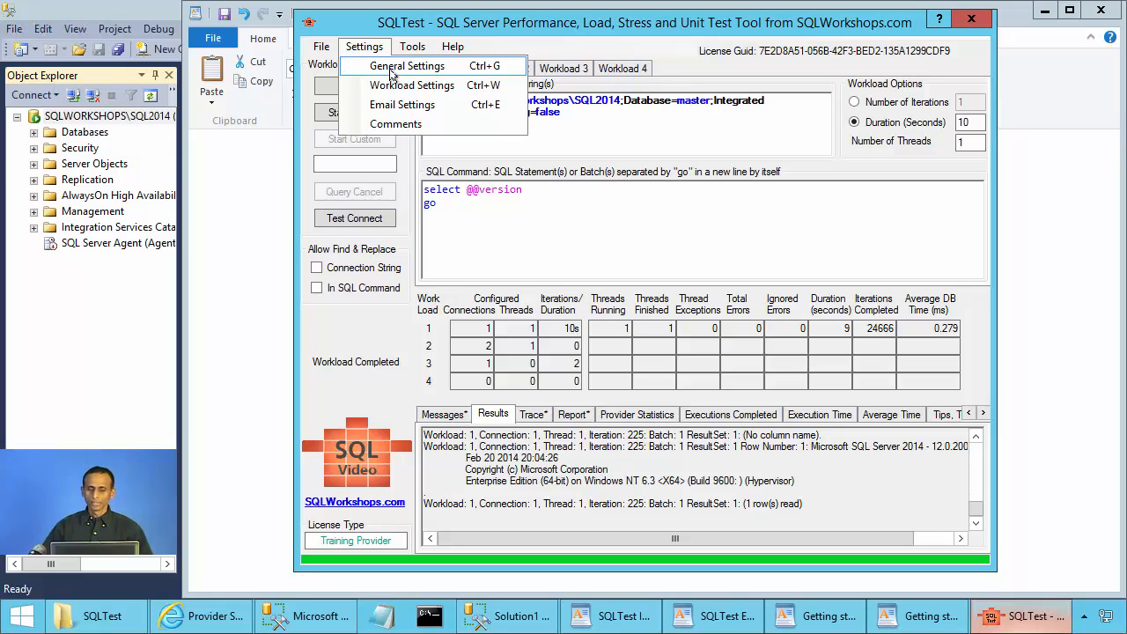
left_click(391, 75)
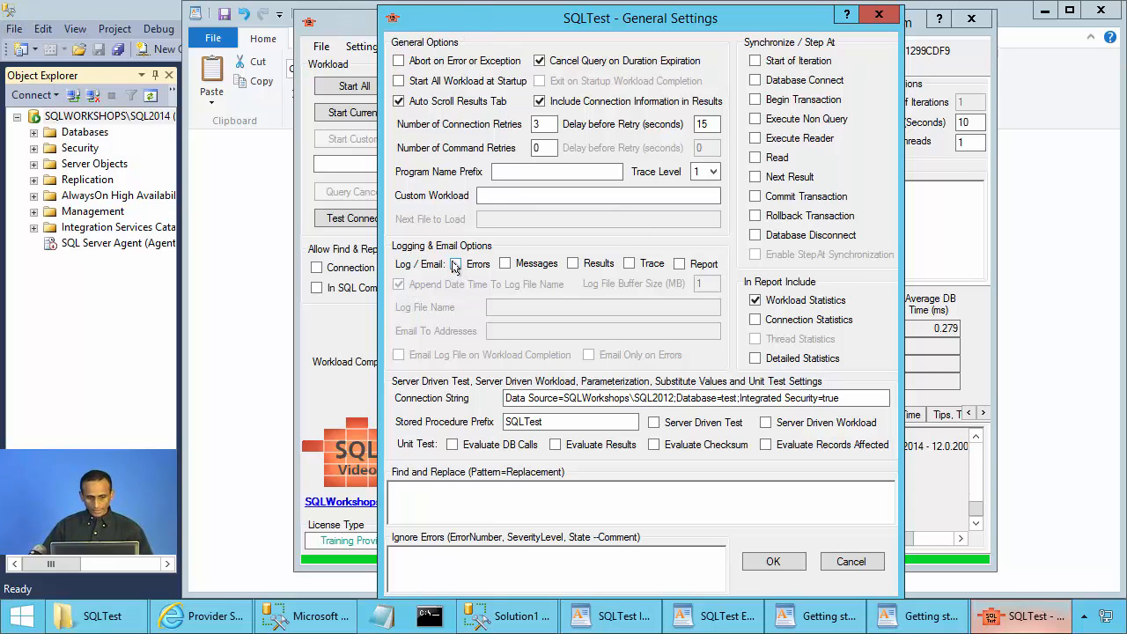
left_click(878, 14)
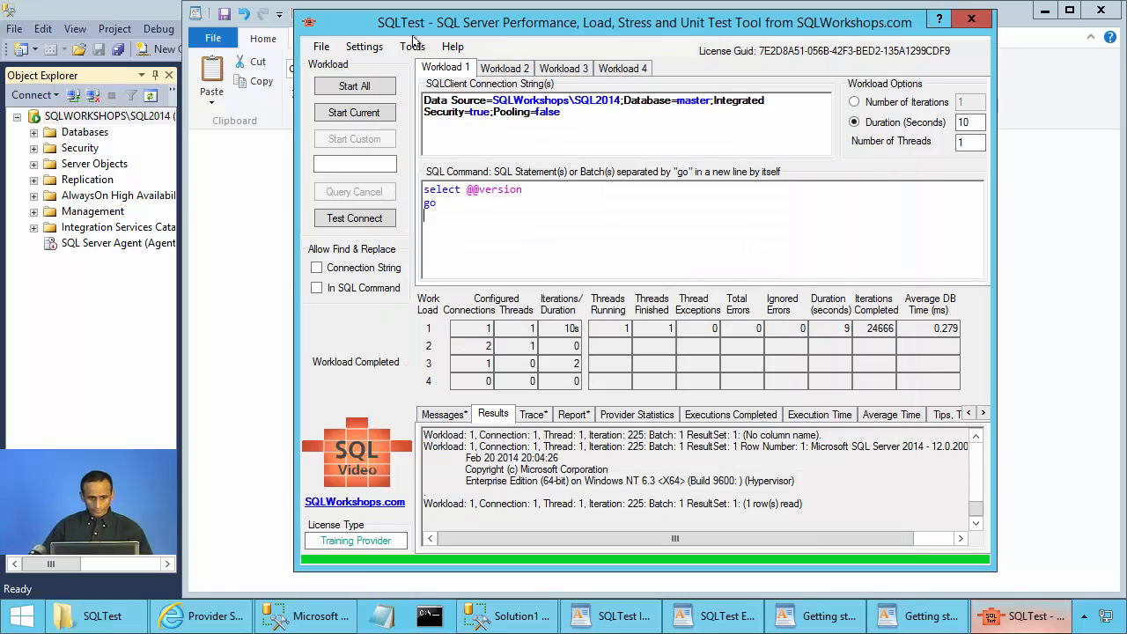
left_click(364, 46)
left_click(393, 71)
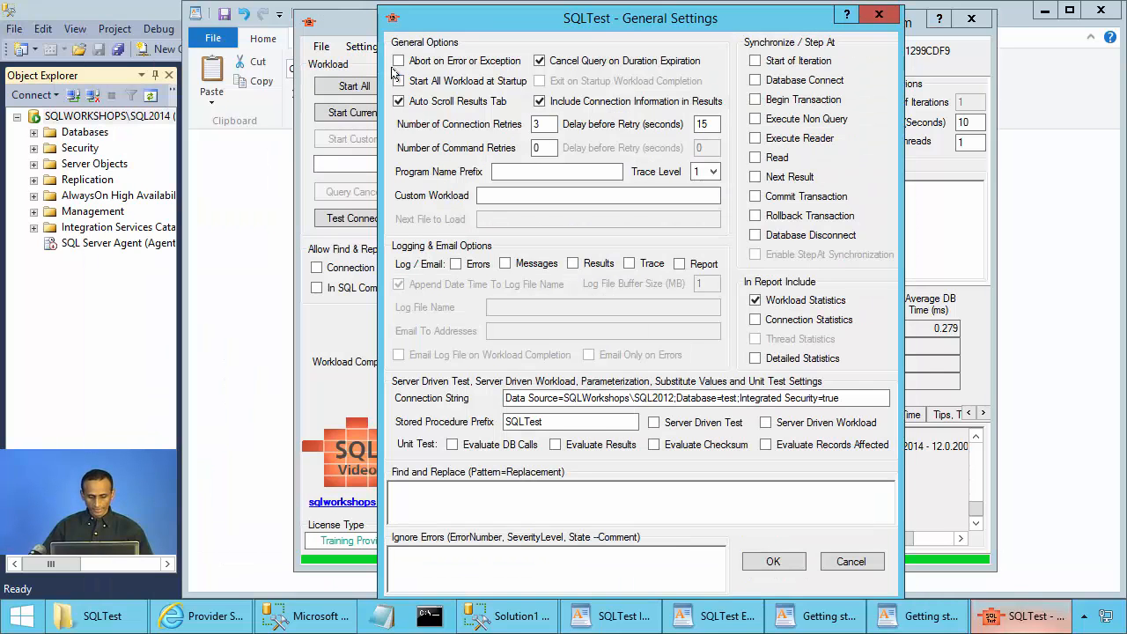
Enable Results logging under Log / Email, leaving Errors and Messages off, with a 1 MB buffer.
left_click(455, 264)
left_click(455, 265)
left_click(504, 264)
left_click(504, 264)
left_click(572, 264)
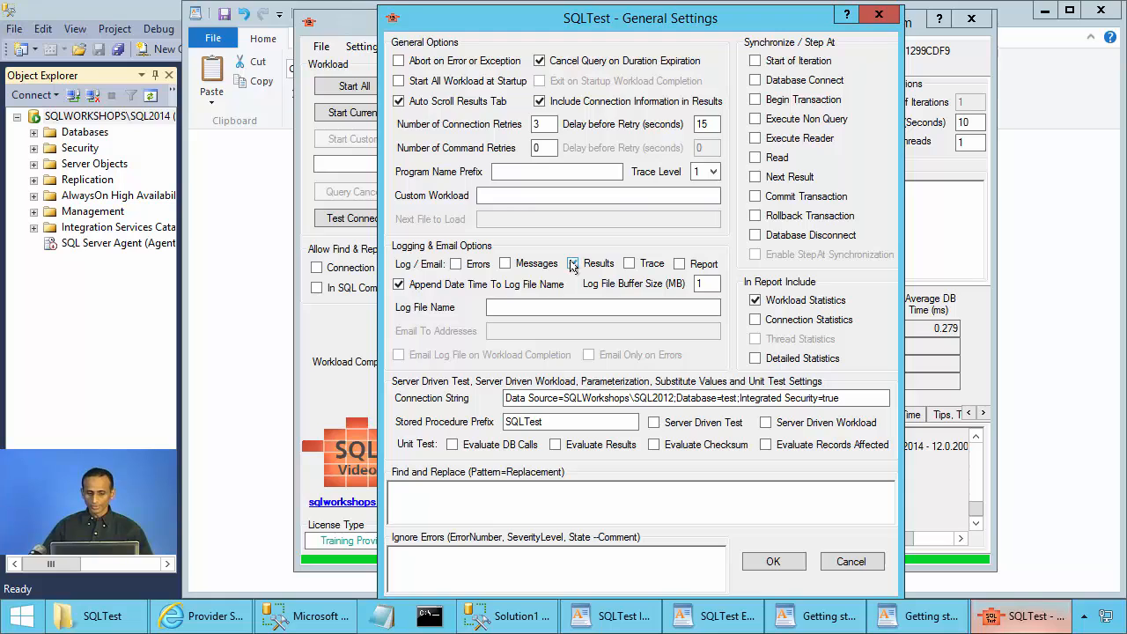
left_click(572, 264)
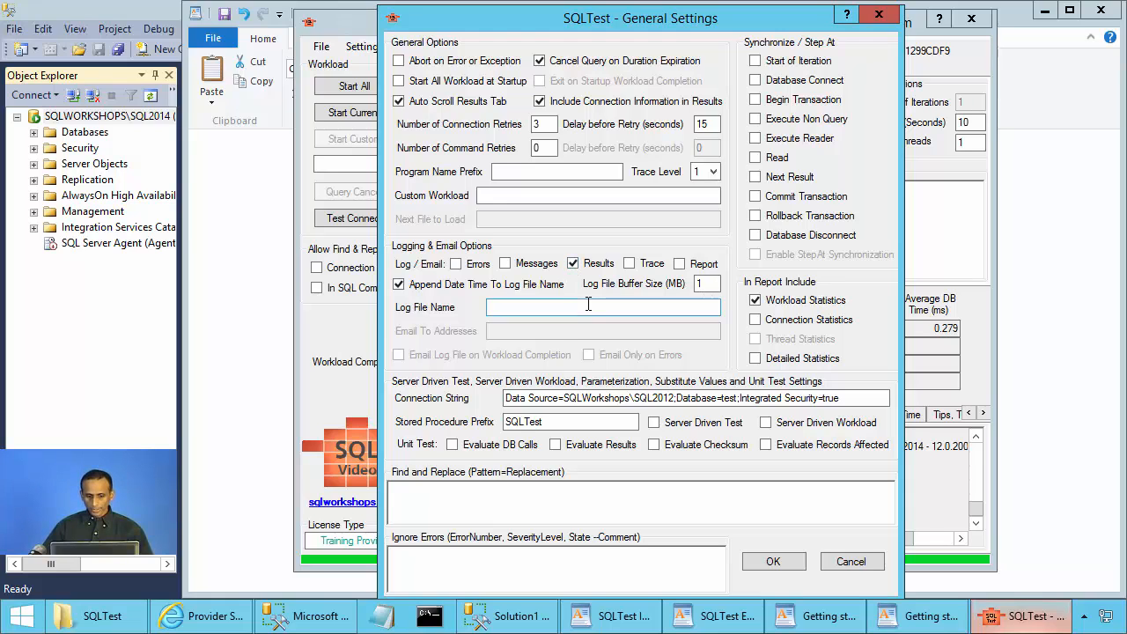
left_click(713, 283)
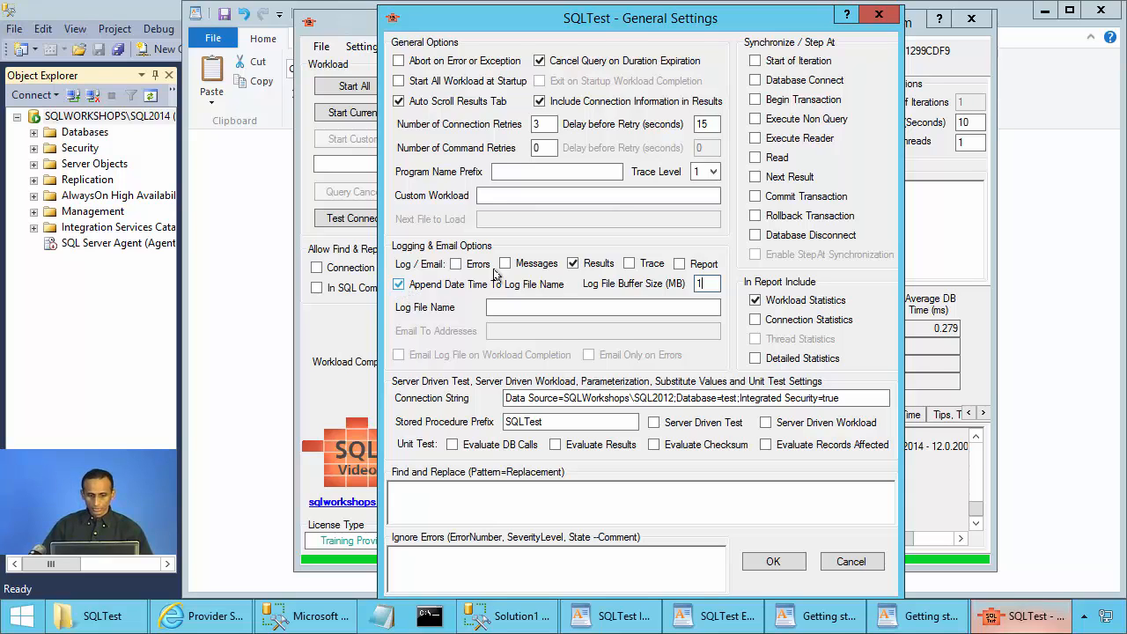
left_click(544, 307)
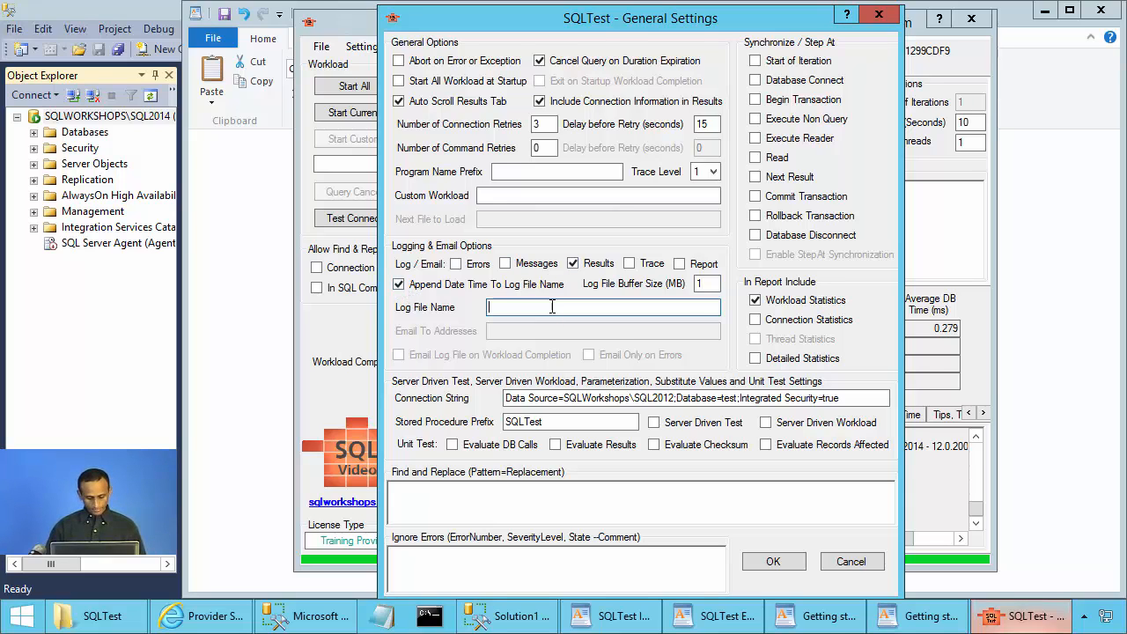
Set the log file name to c:\sqltest.log and enter the recipient e-mail address.
type("c:\\sqltest")
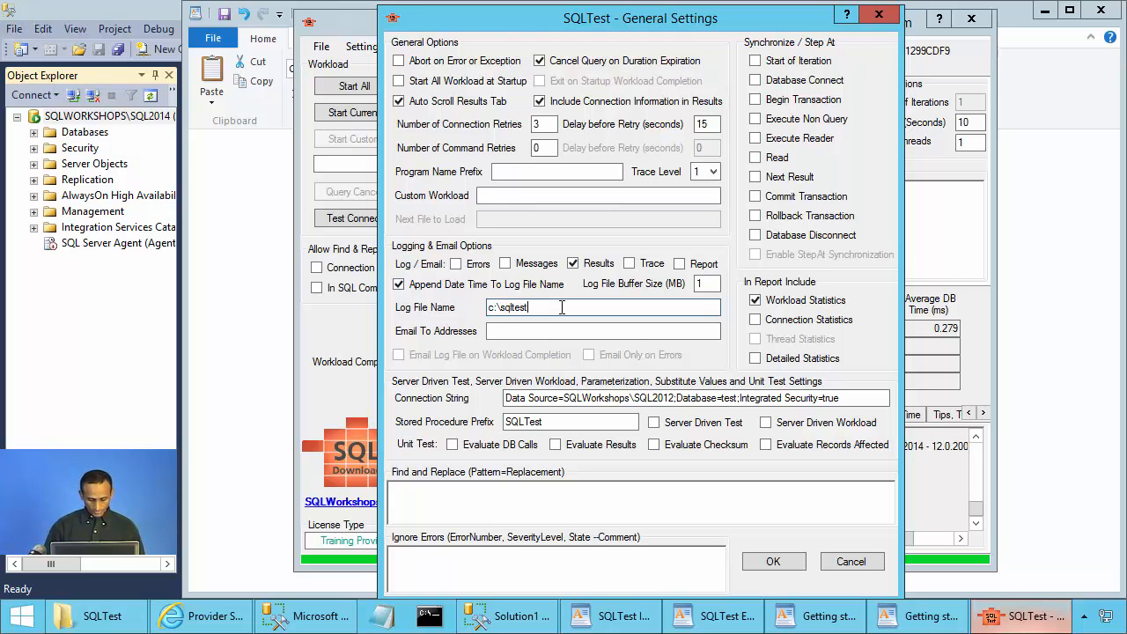
type(".log")
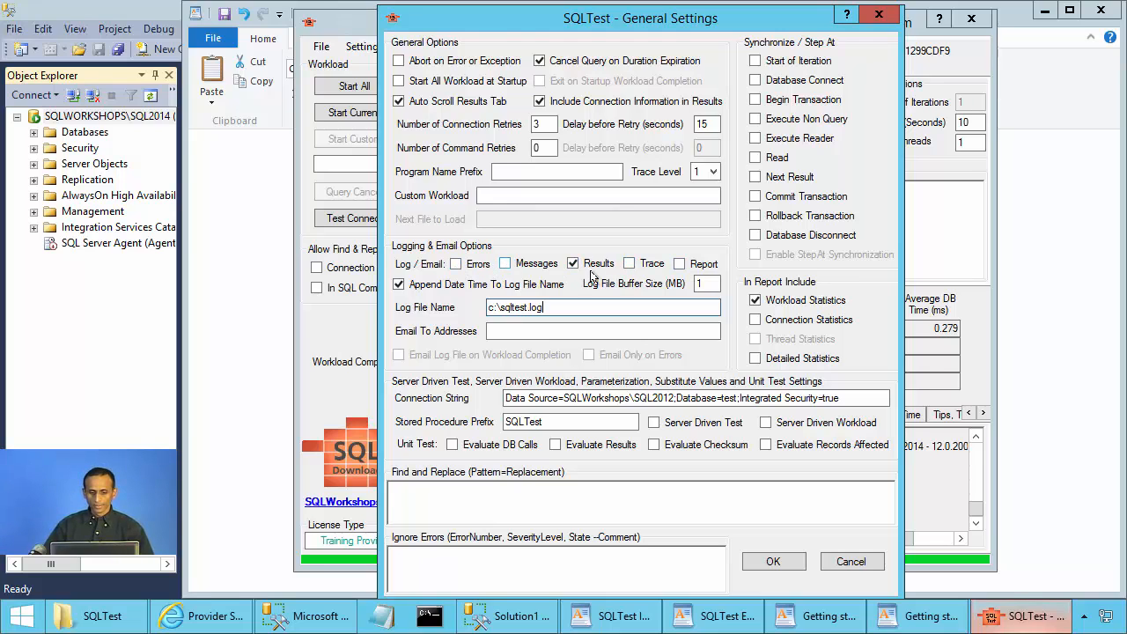
left_click(569, 332)
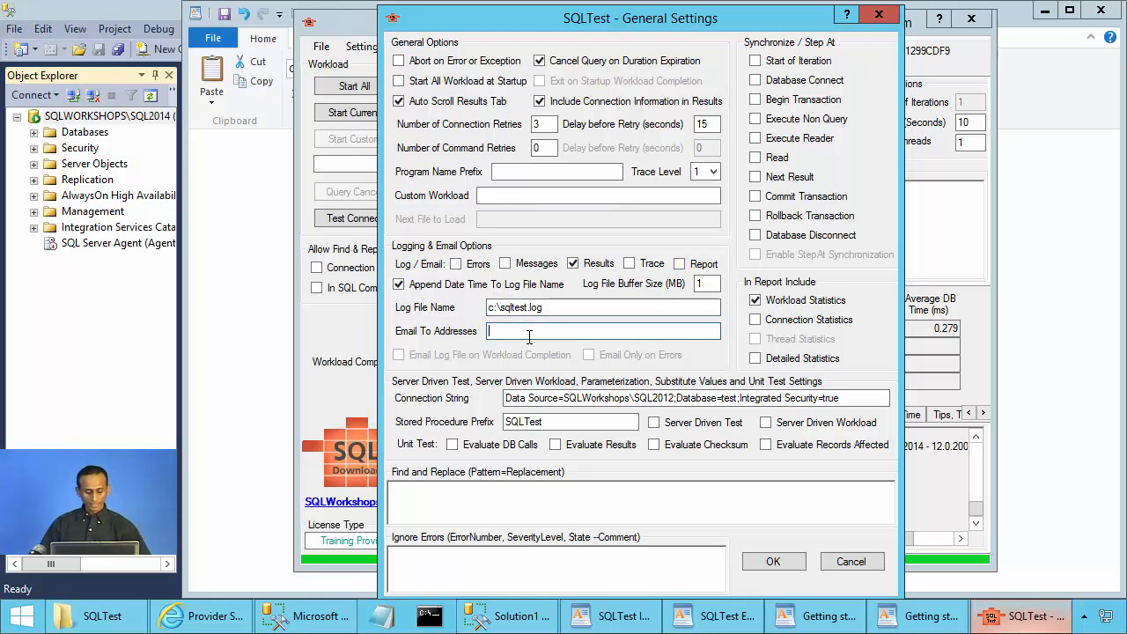
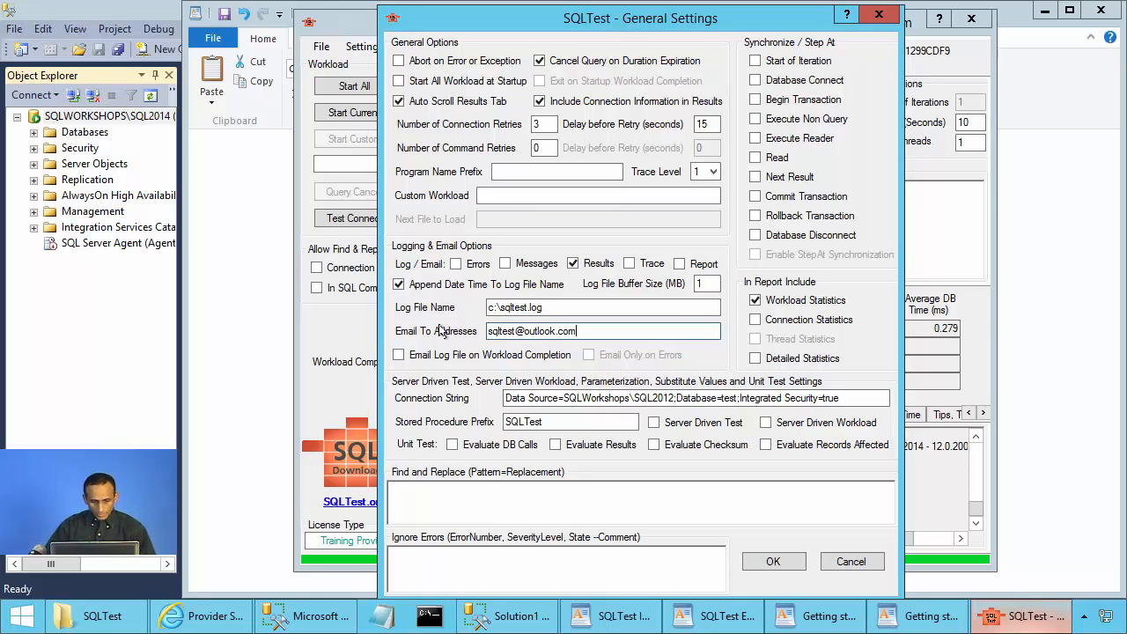
Tick Email Log File on Workload Completion and review the recipient address.
left_click(398, 355)
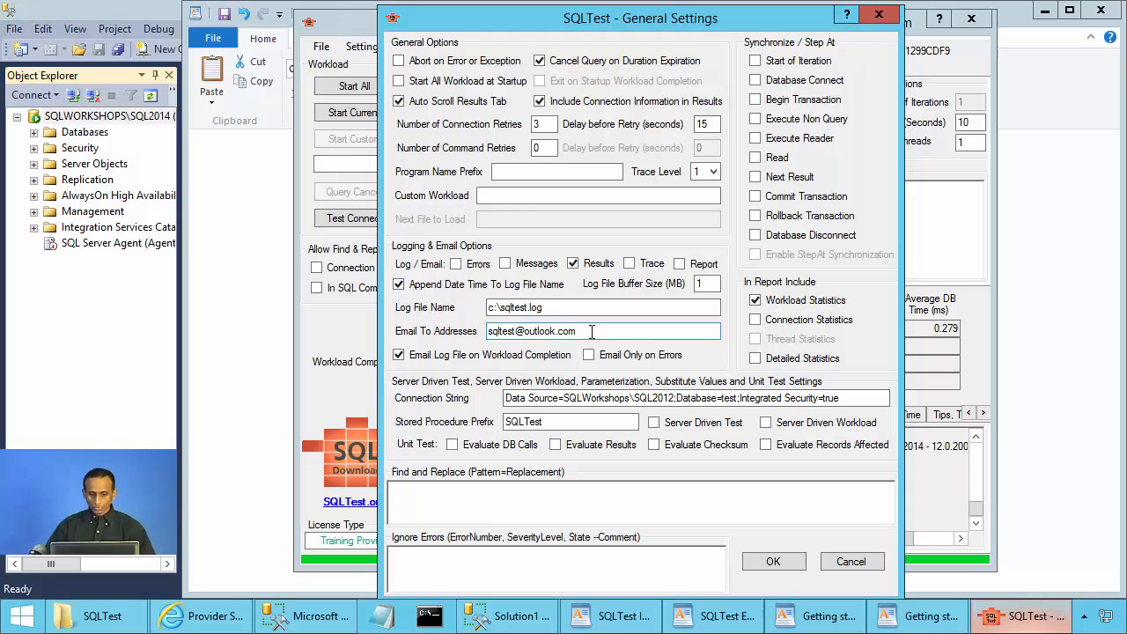
left_click(592, 332)
left_click_drag(578, 331, 483, 328)
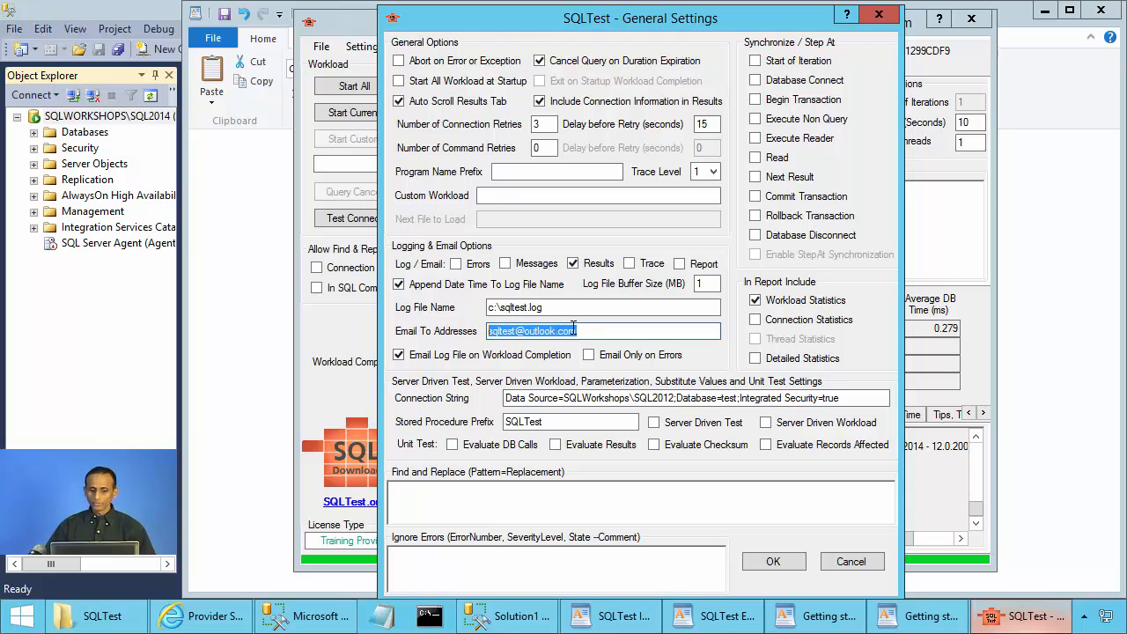
left_click(611, 331)
left_click_drag(599, 331, 486, 333)
left_click(587, 332)
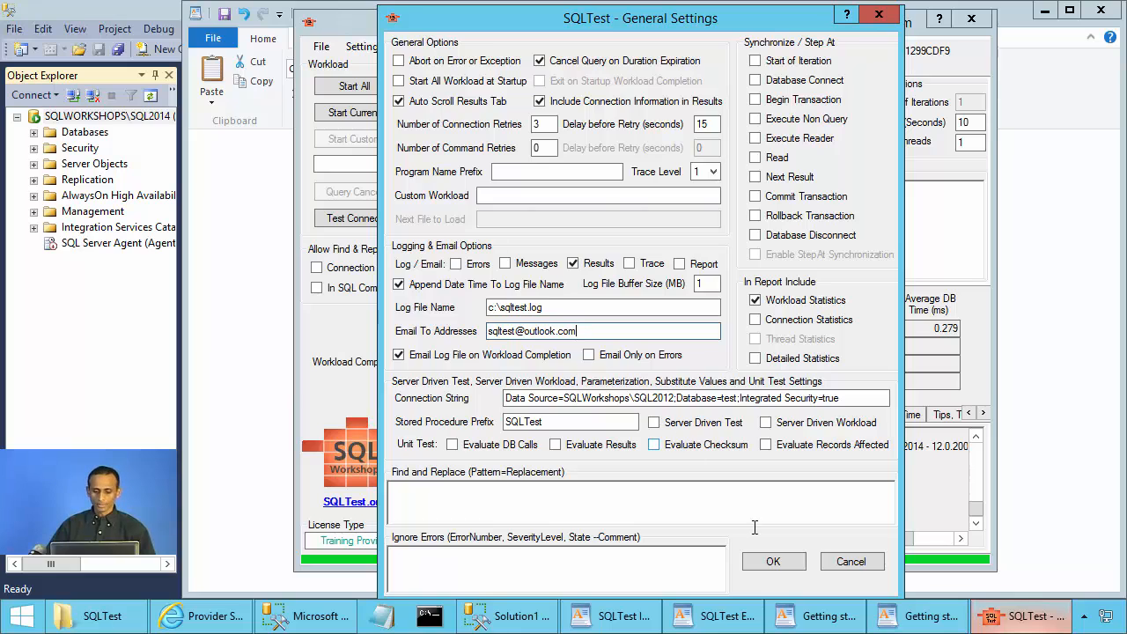
Cancel General Settings and open Email Settings instead.
left_click(841, 568)
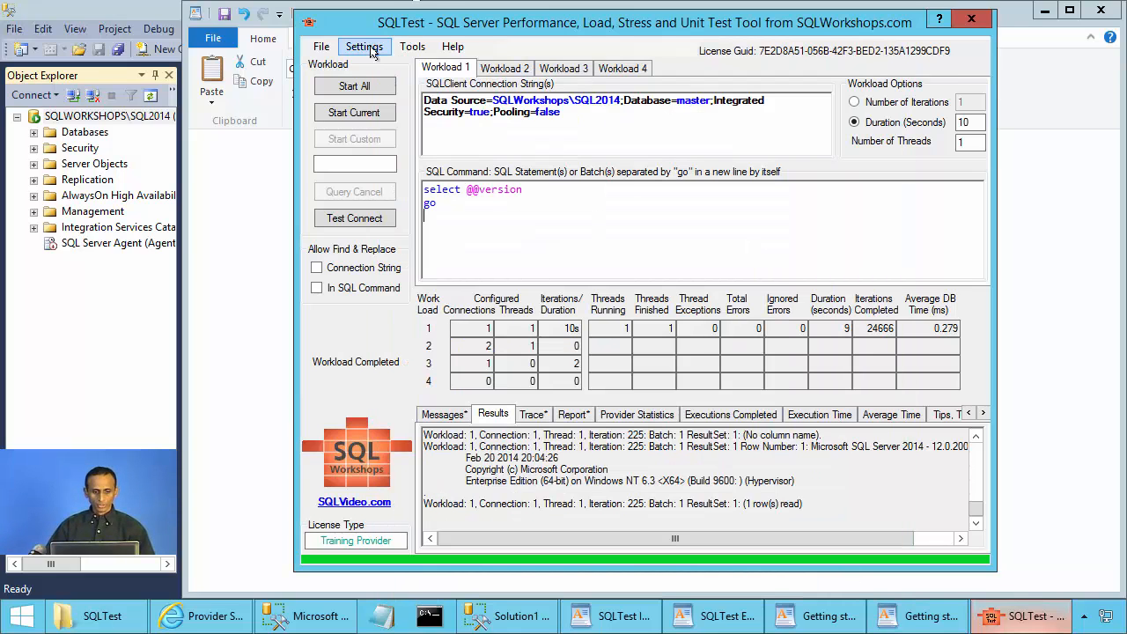
left_click(364, 46)
left_click(395, 107)
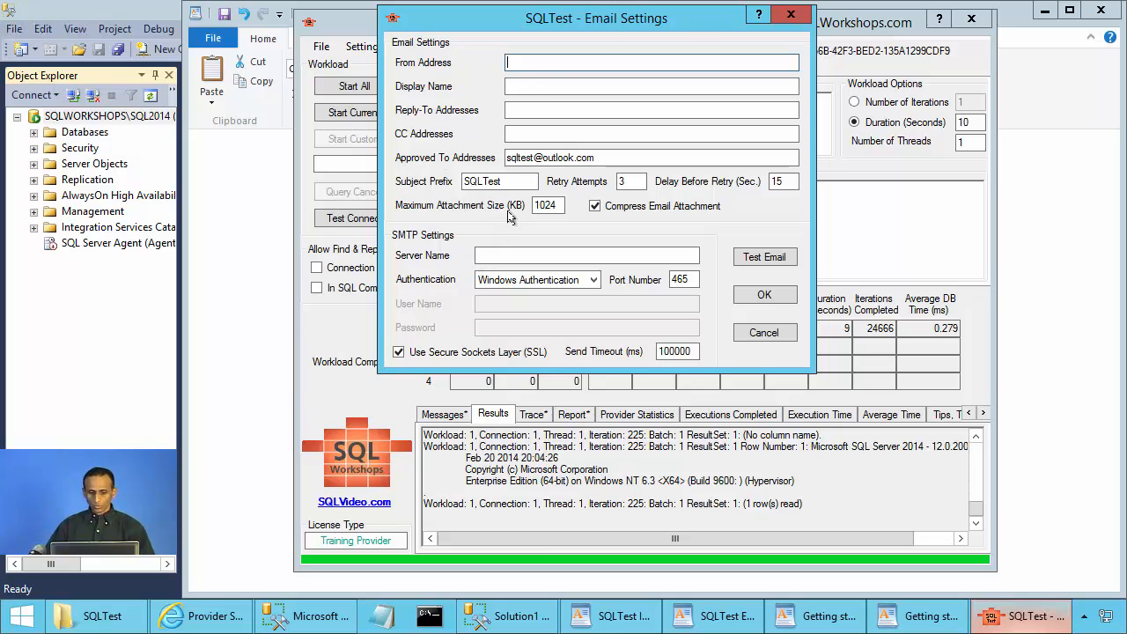
Review the approved recipient address, glance at the WordPad notes, then cancel Email Settings.
left_click(622, 159)
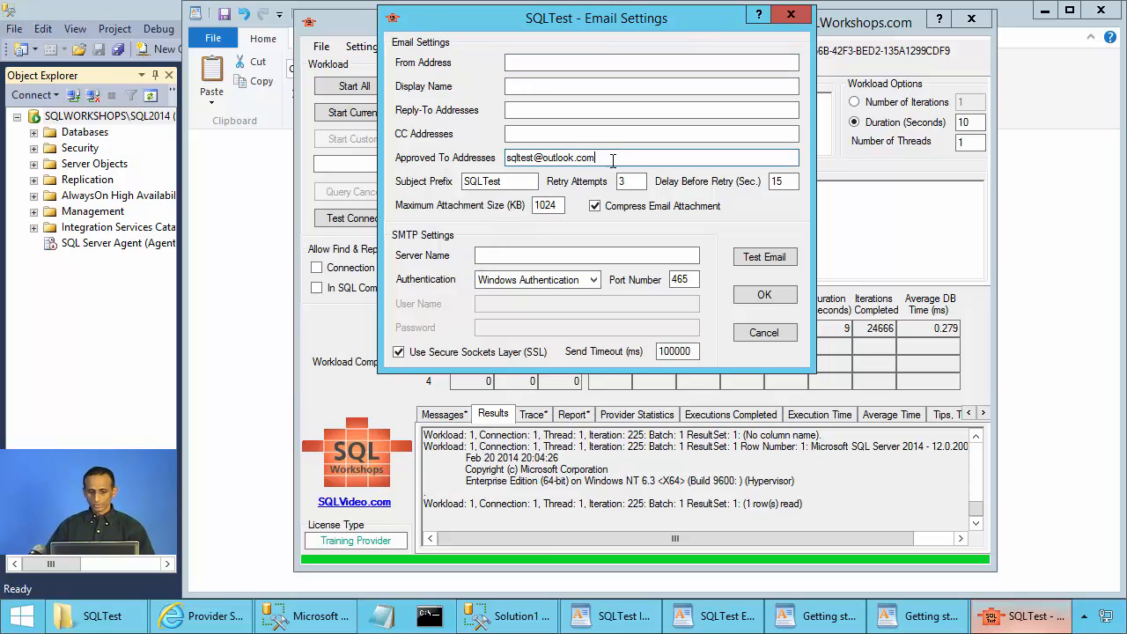
left_click_drag(613, 160, 495, 162)
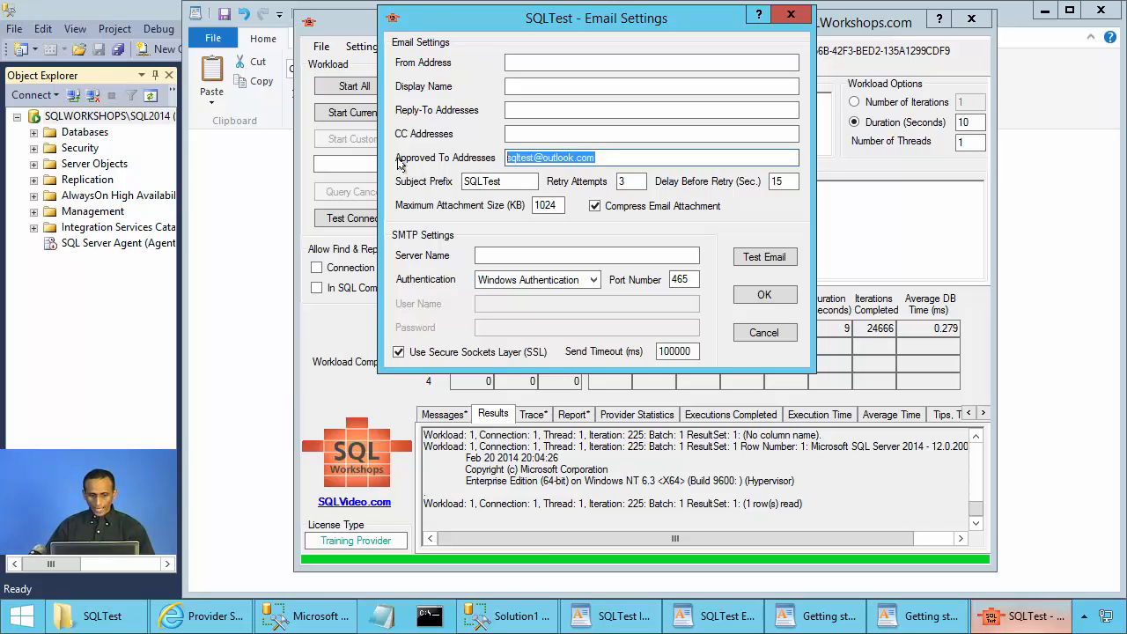
left_click(540, 165)
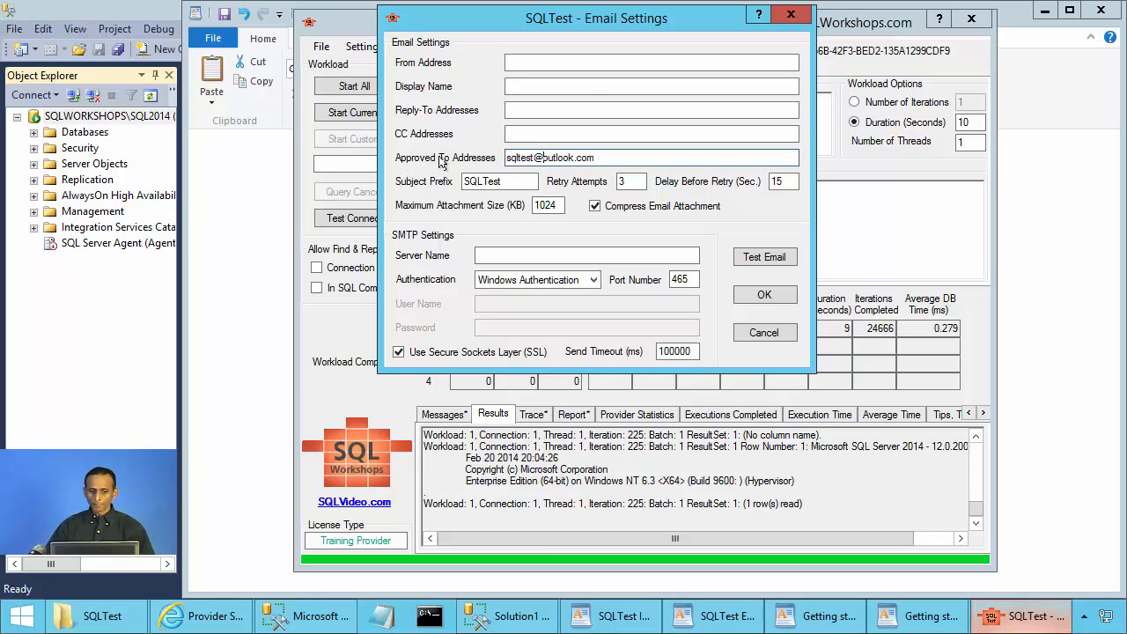
double_click(632, 158)
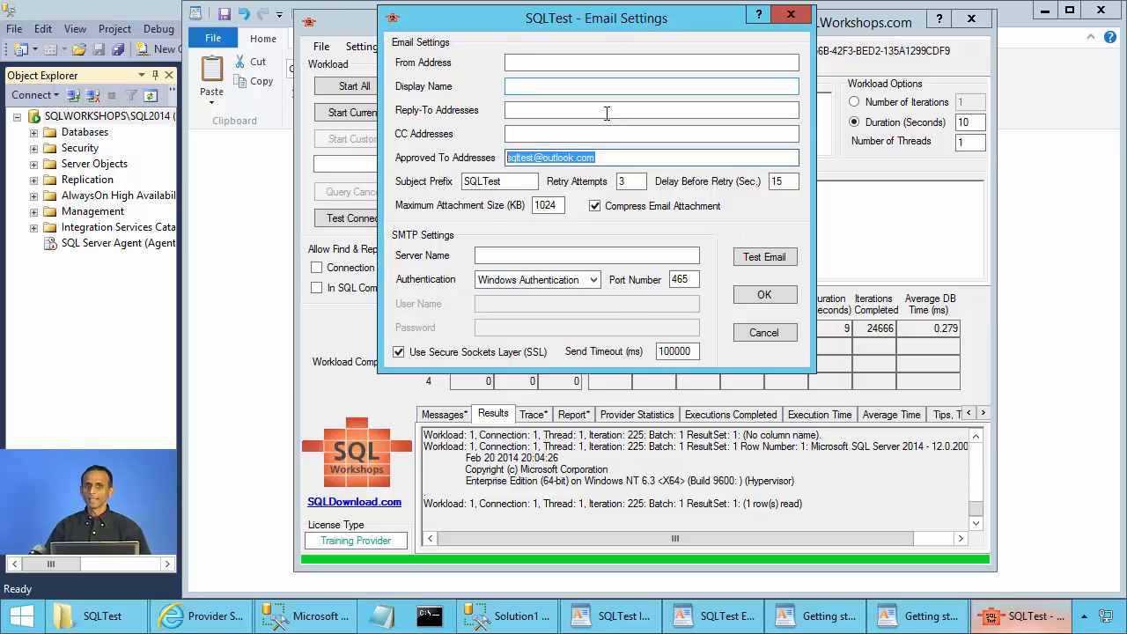
left_click(912, 621)
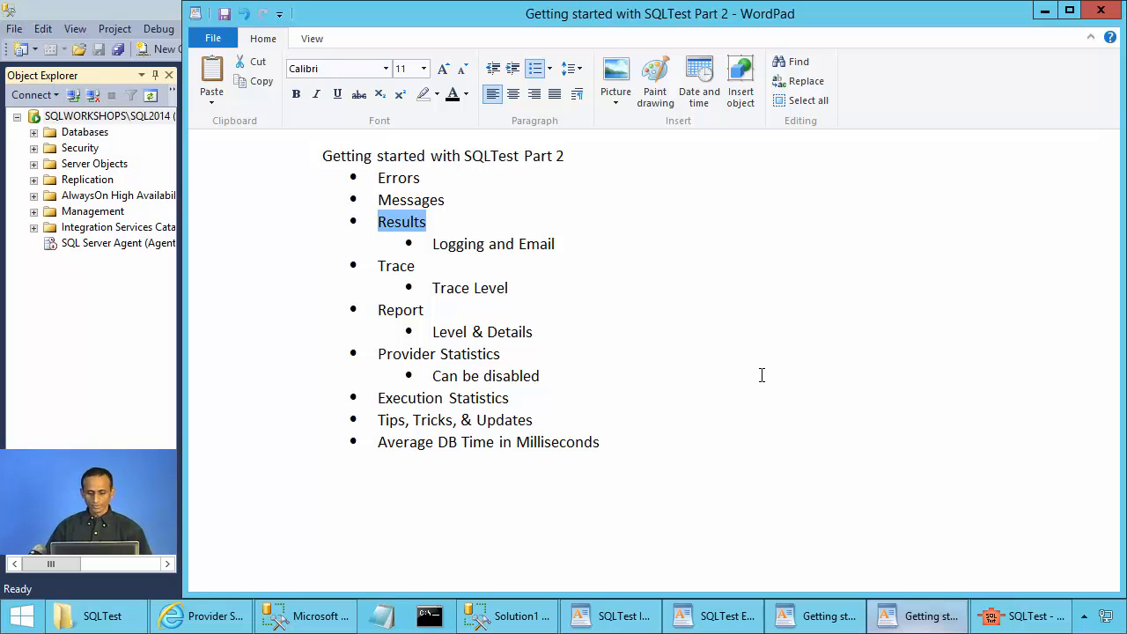
left_click(1020, 620)
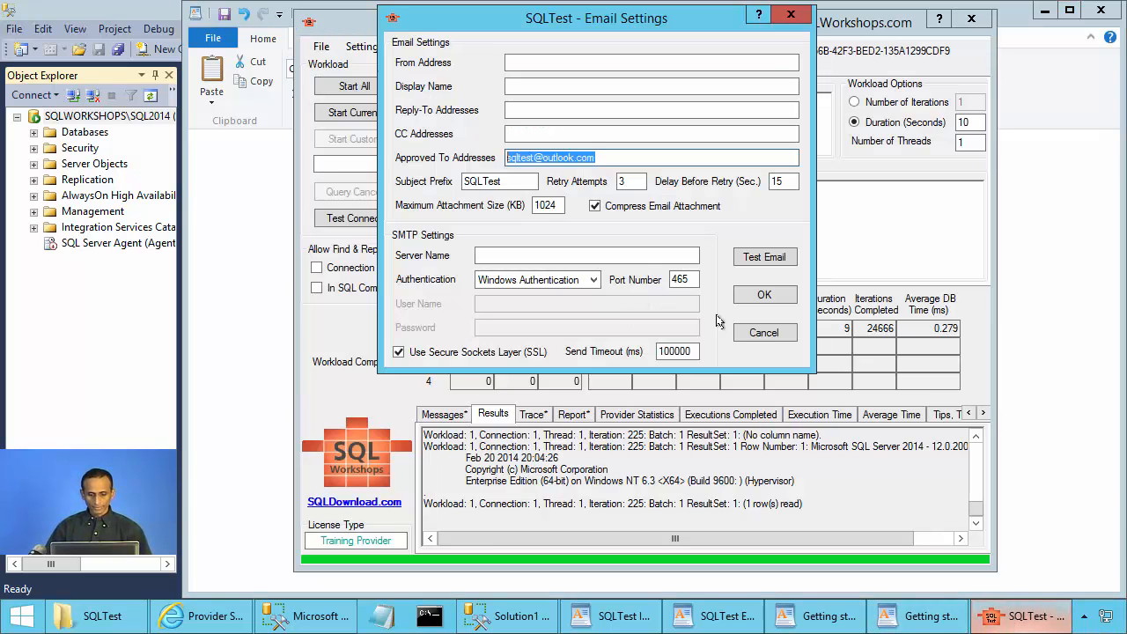
left_click(761, 333)
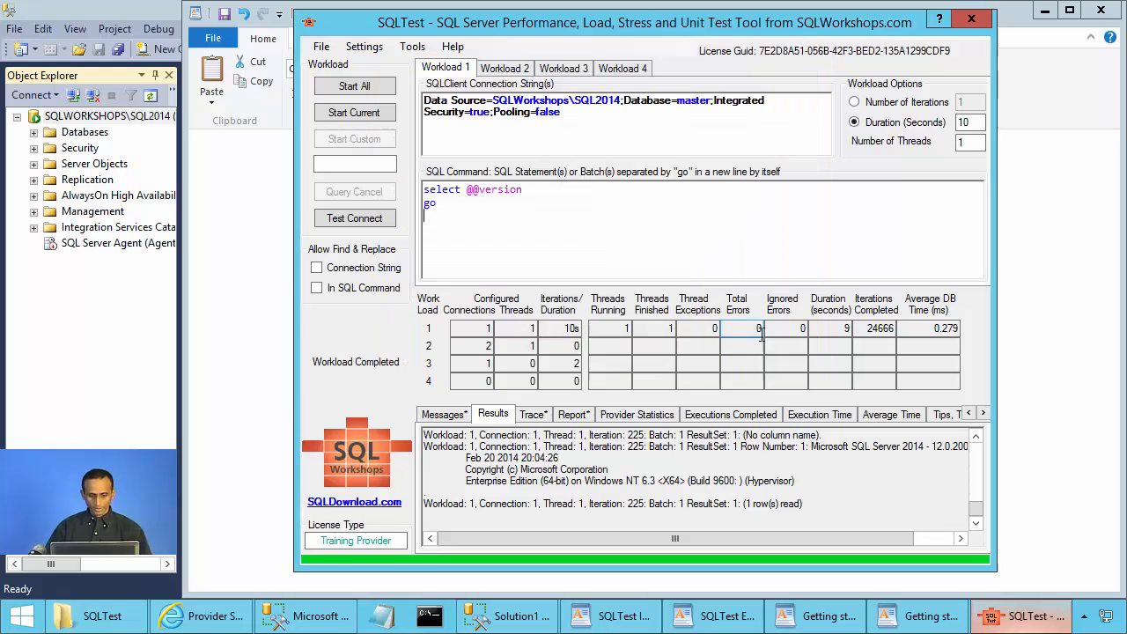
Show the Messages tab and view the full log in the Messages Viewer before closing it.
left_click(447, 416)
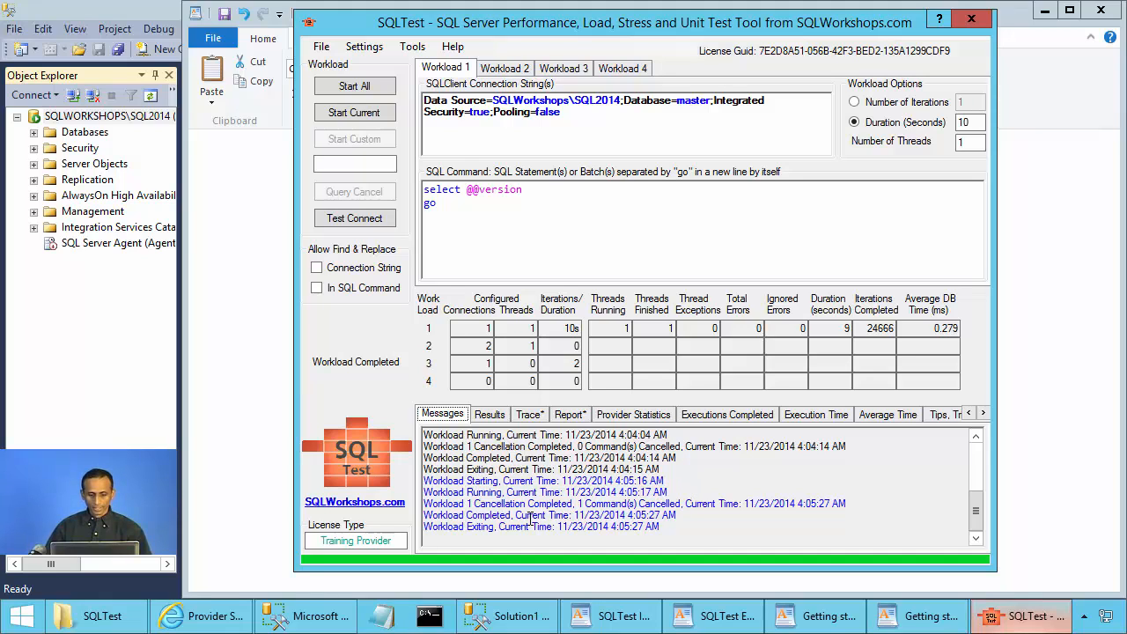
left_click_drag(488, 502, 625, 504)
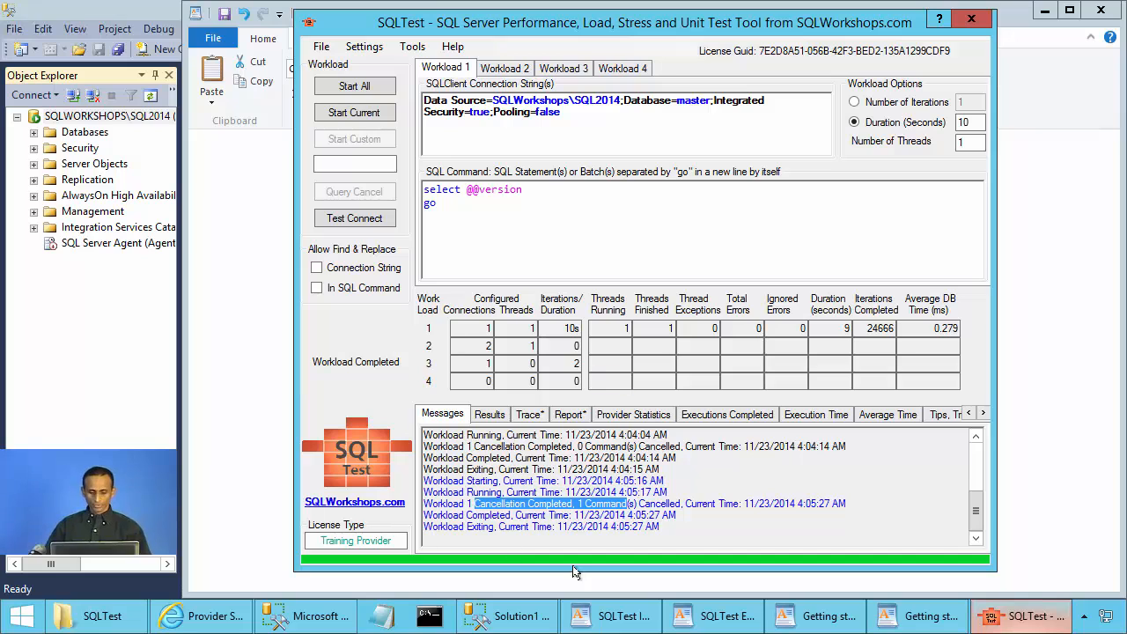
double_click(699, 478)
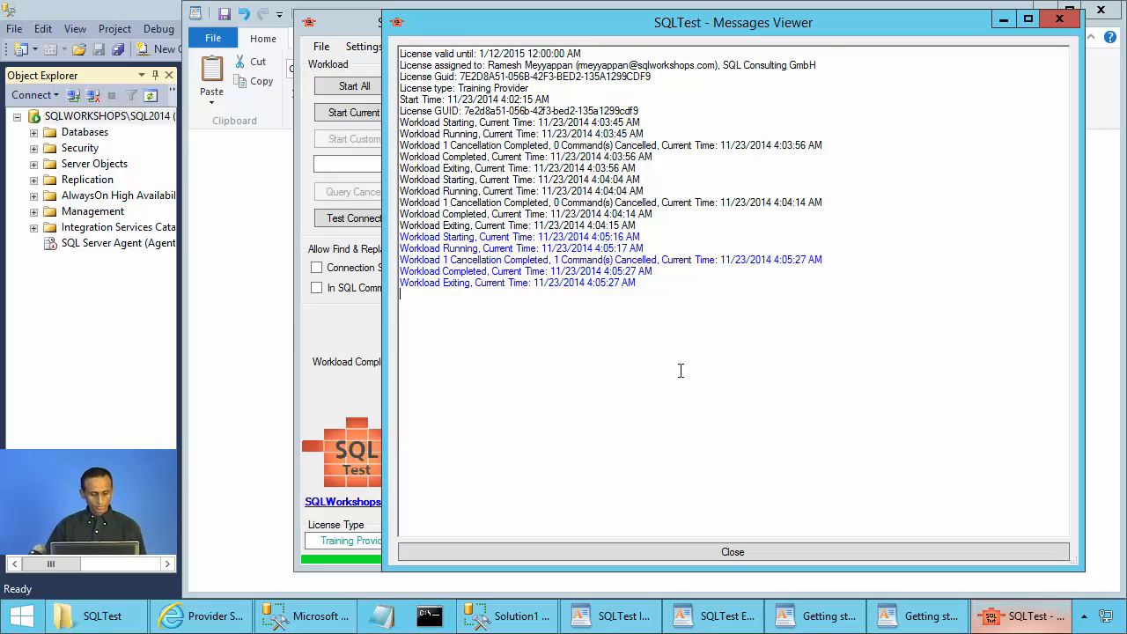
scroll(678, 381, "up", 3, "ctrl")
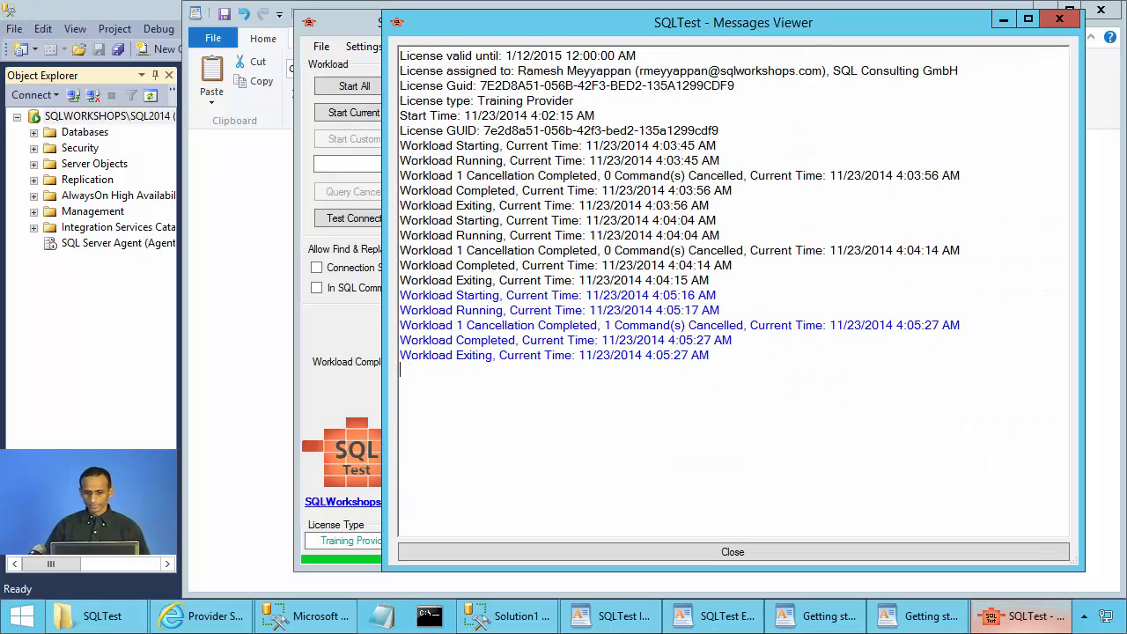
left_click(1058, 19)
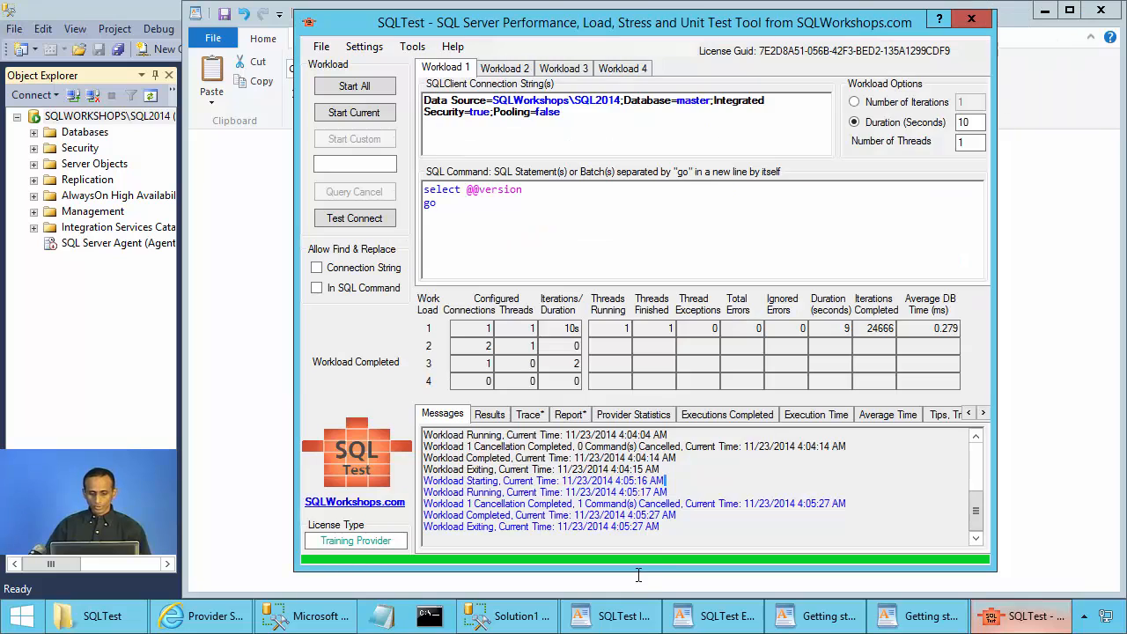
right_click(630, 489)
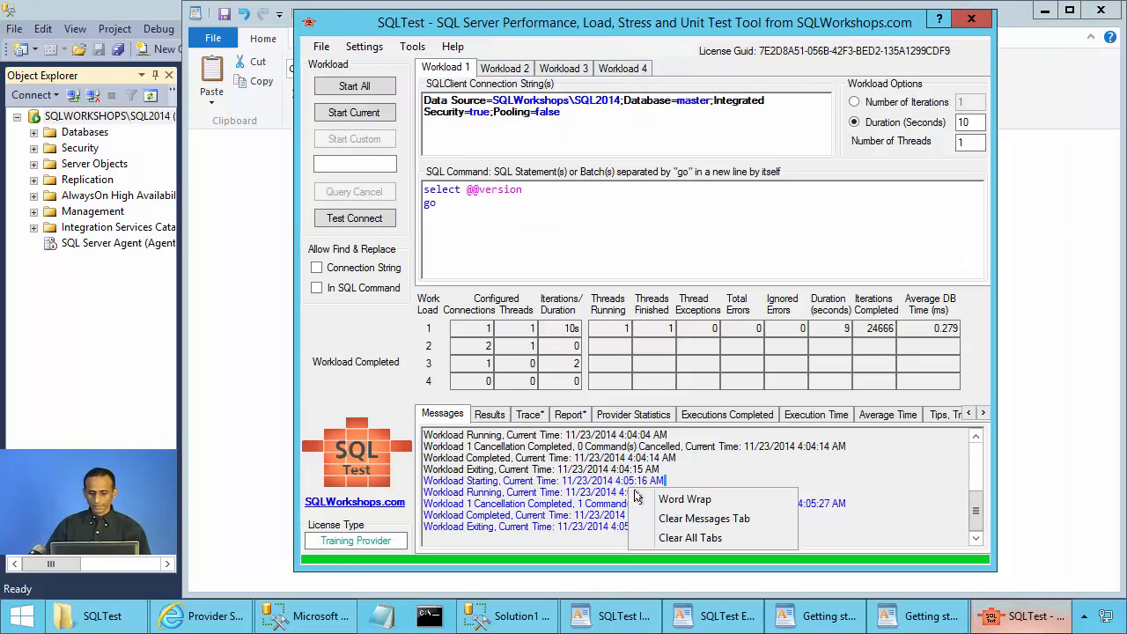
left_click(657, 539)
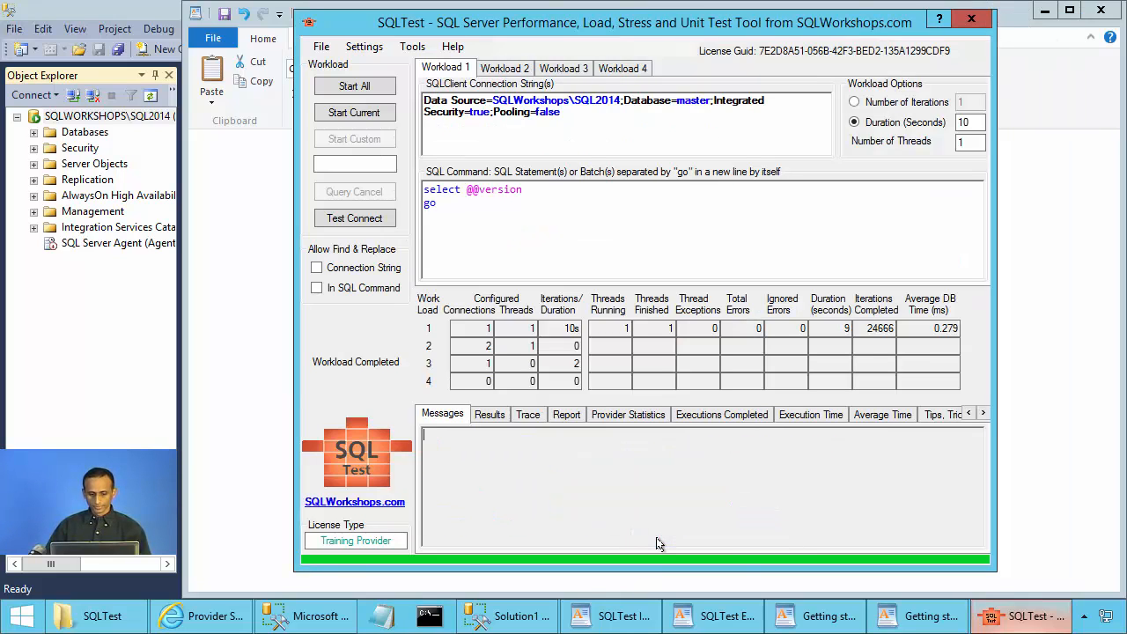
left_click(970, 414)
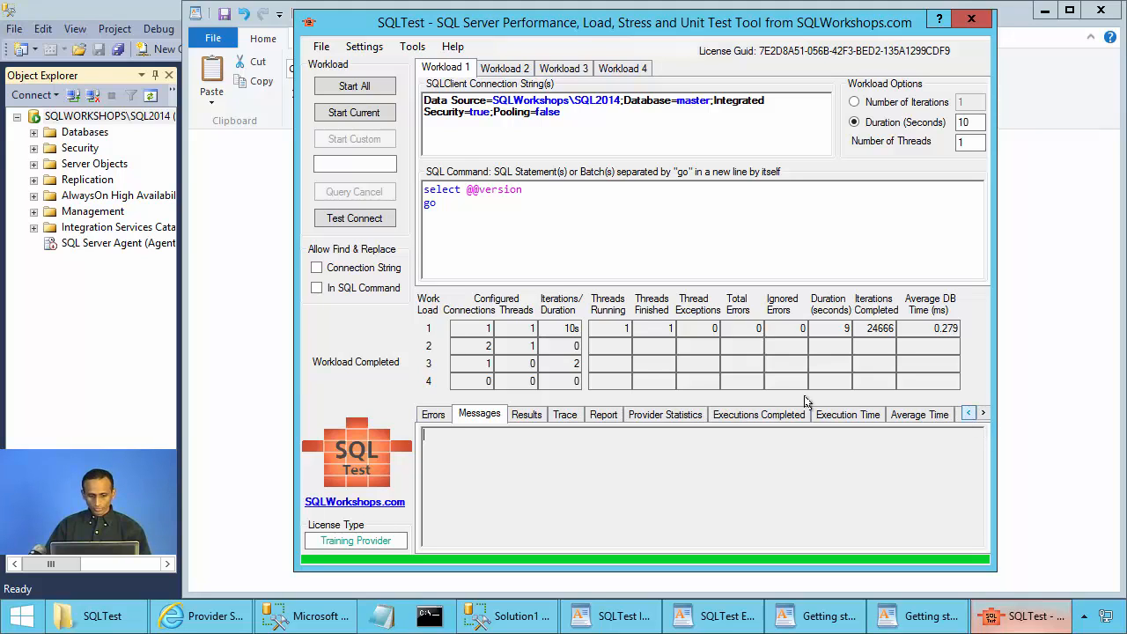
left_click(546, 194)
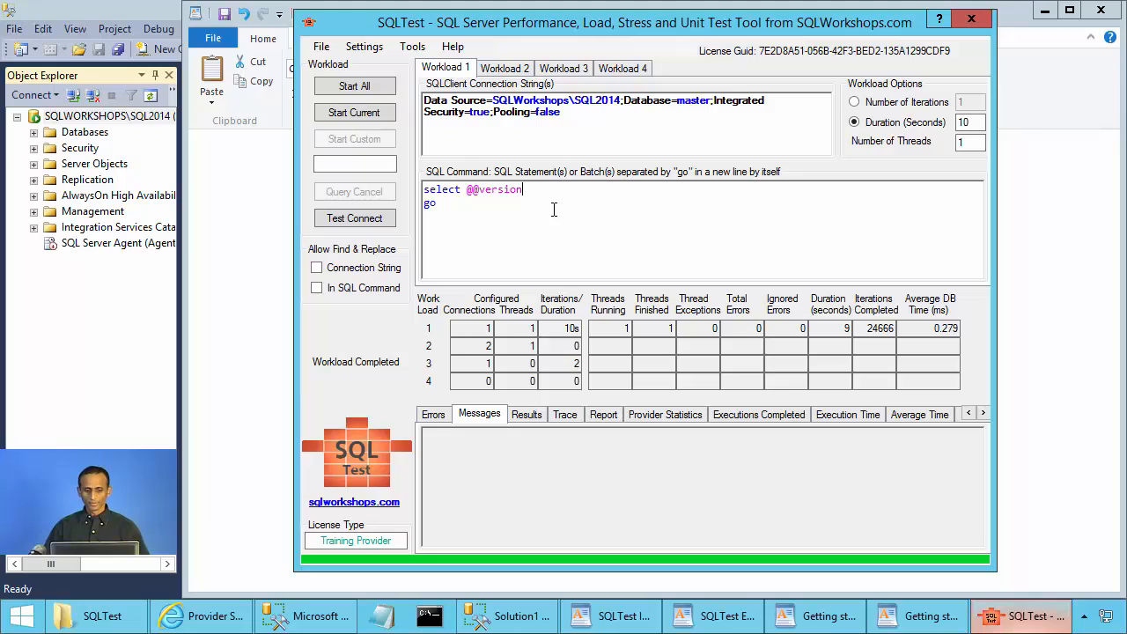
type("1")
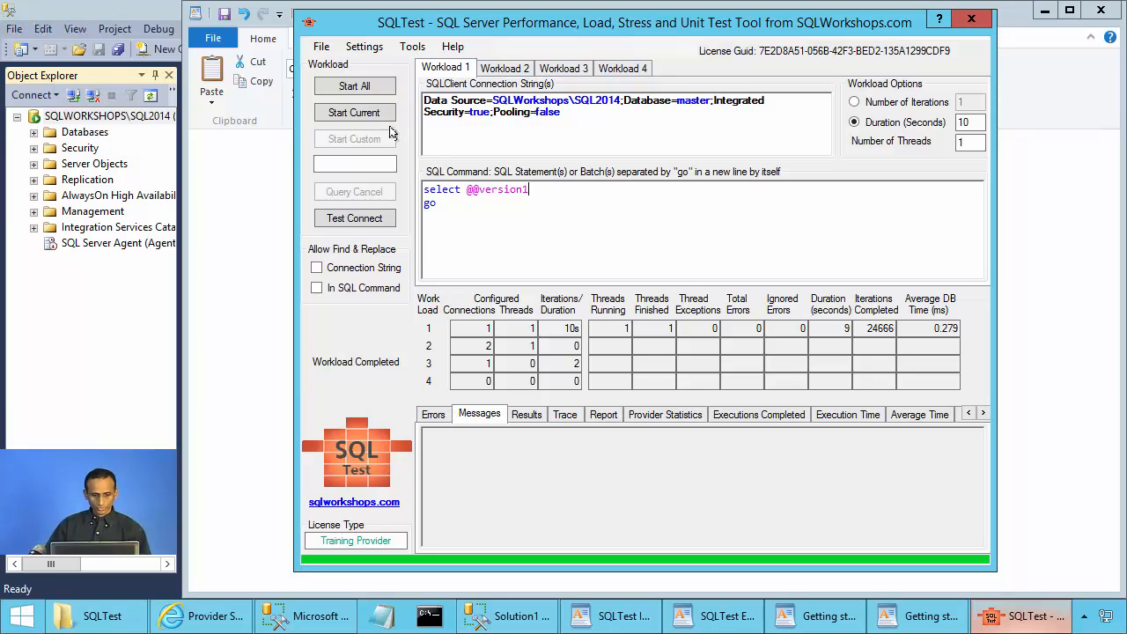
left_click(354, 112)
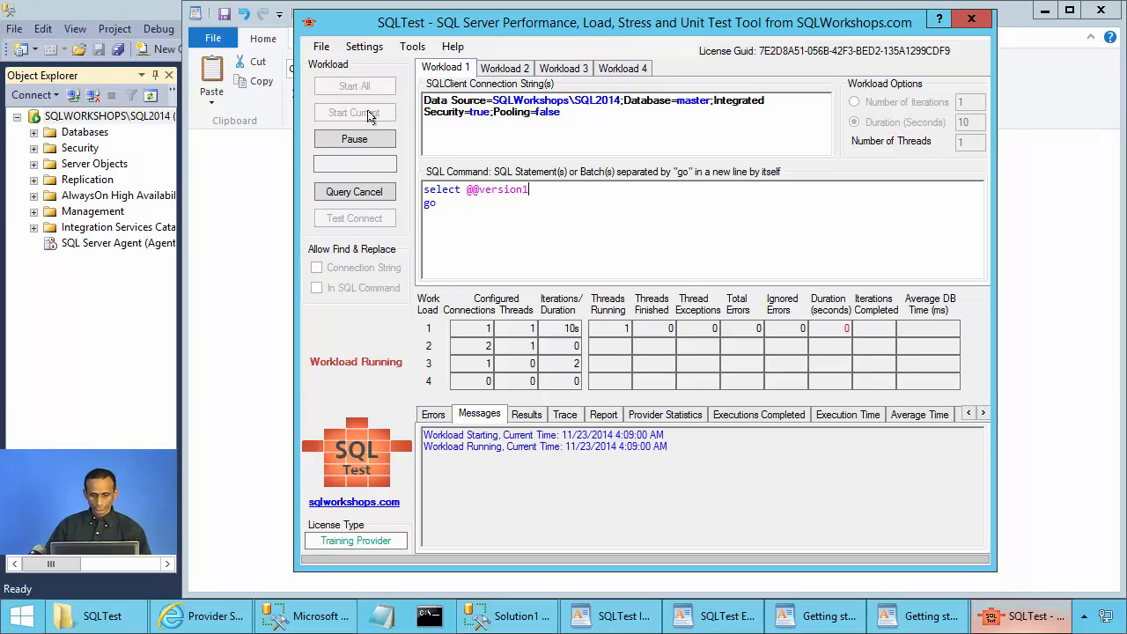
left_click_drag(655, 540, 775, 539)
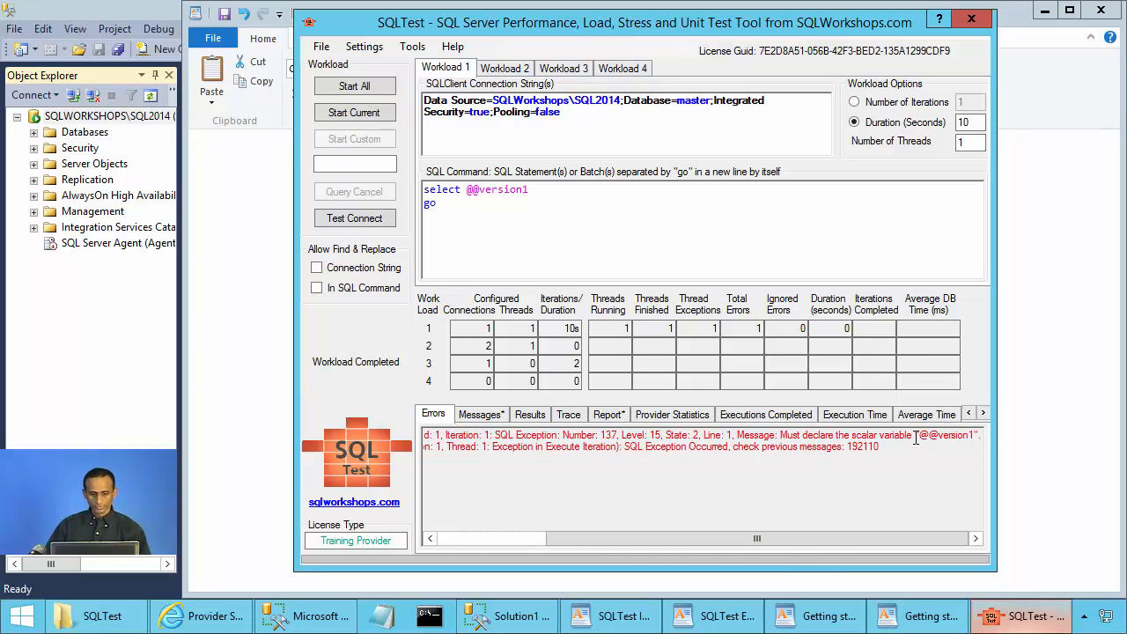
left_click(549, 189)
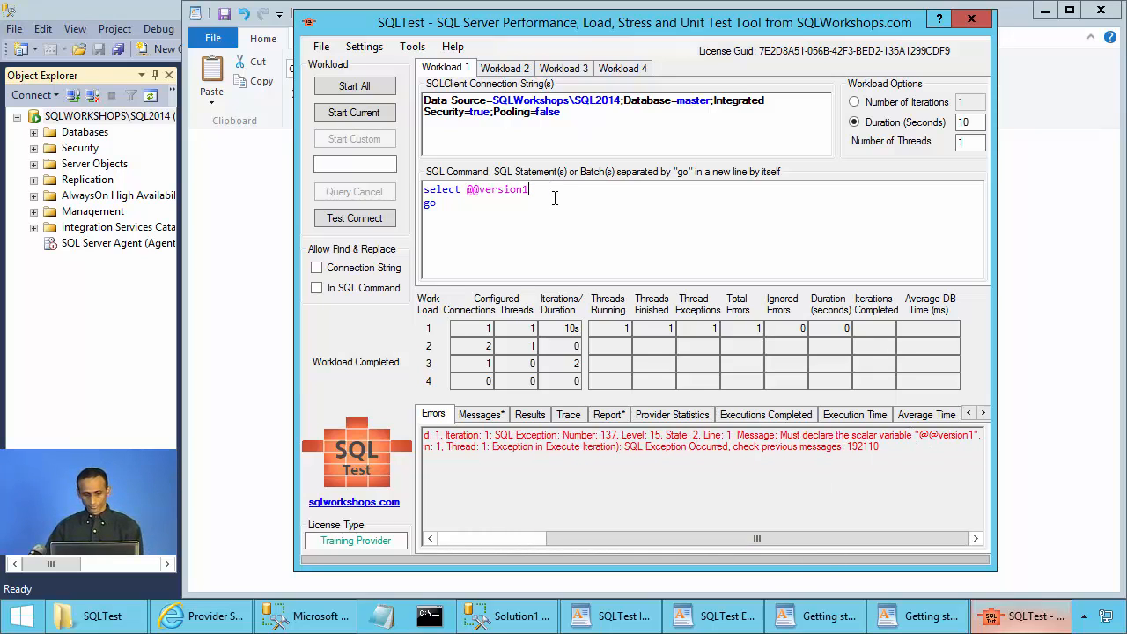
key("BackSpace")
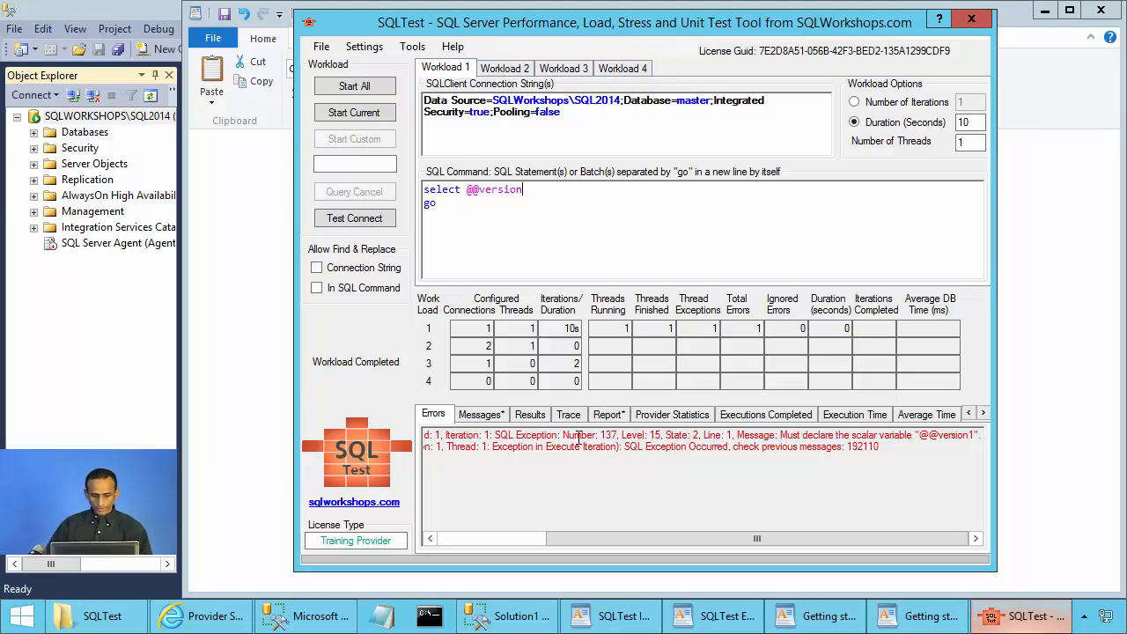
left_click(572, 416)
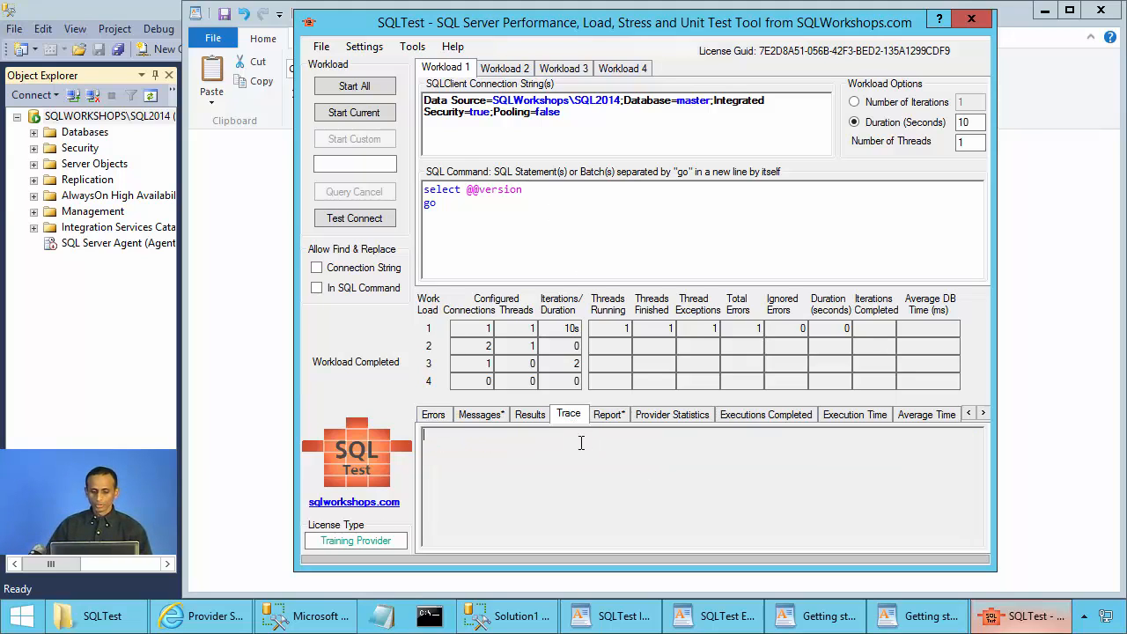
left_click(362, 49)
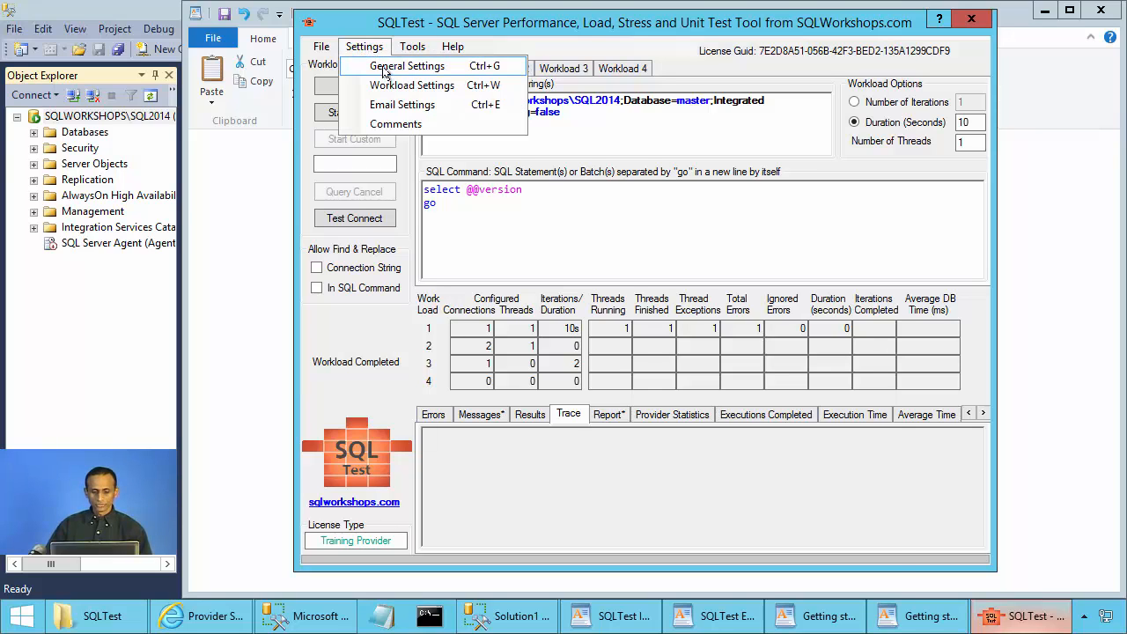
left_click(383, 72)
left_click(714, 175)
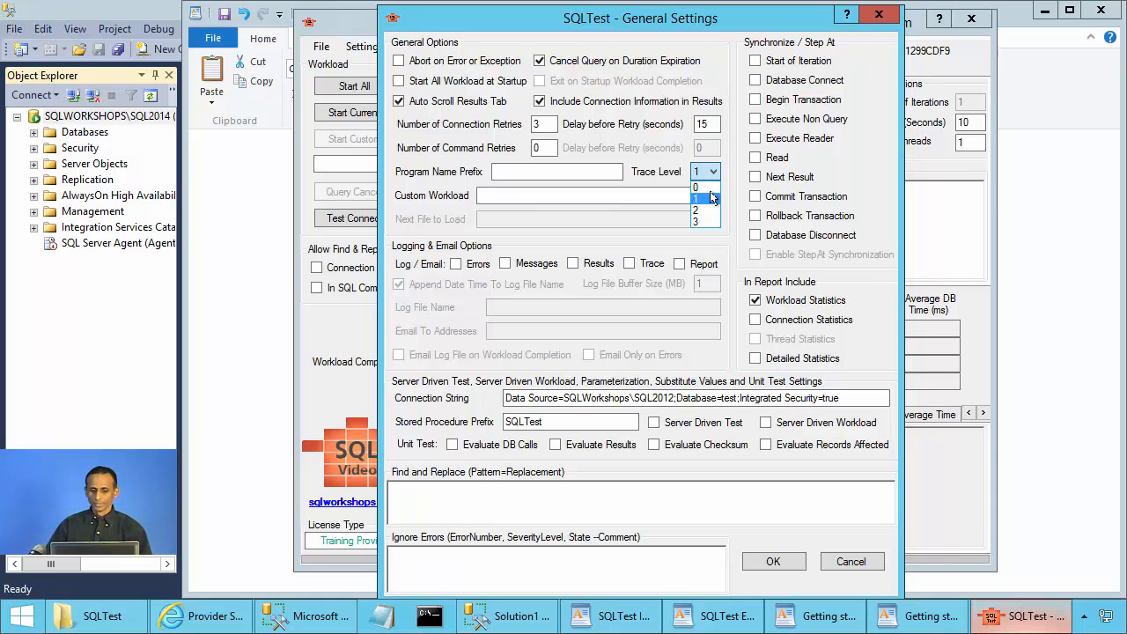
left_click(868, 573)
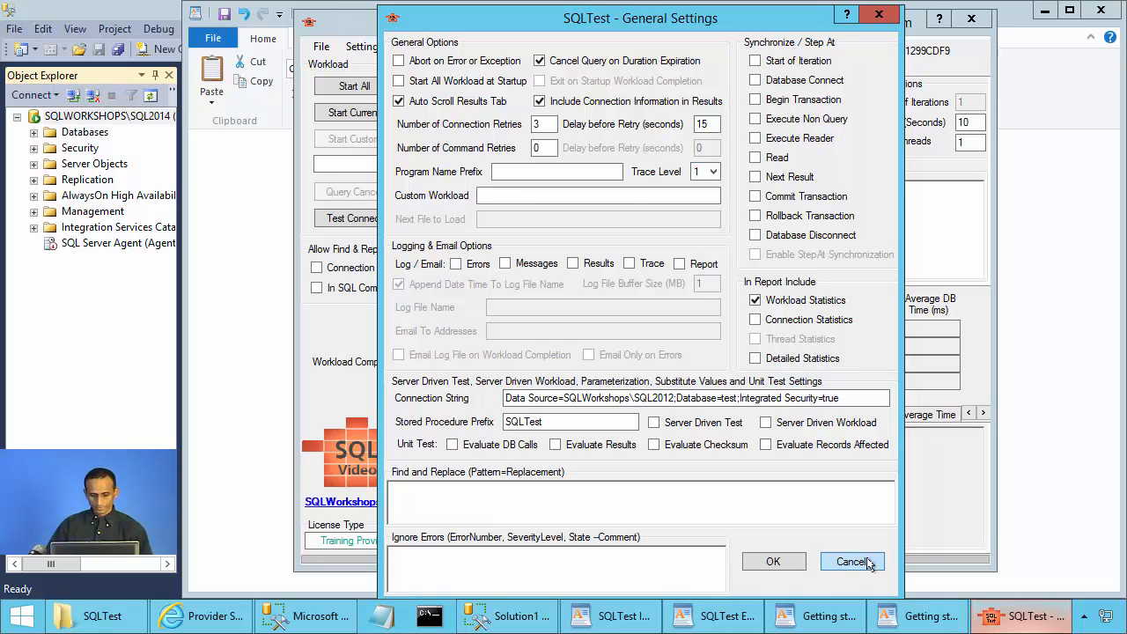
left_click(916, 618)
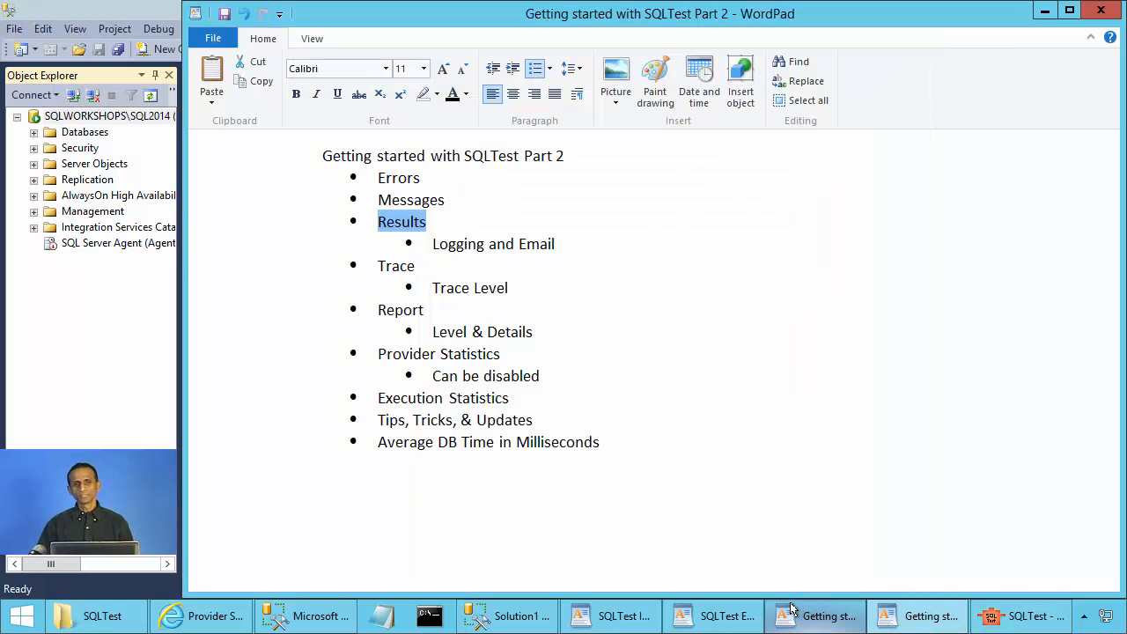
left_click(1011, 623)
Discard the general settings and review the first run's XML report in the larger viewer.
left_click(850, 562)
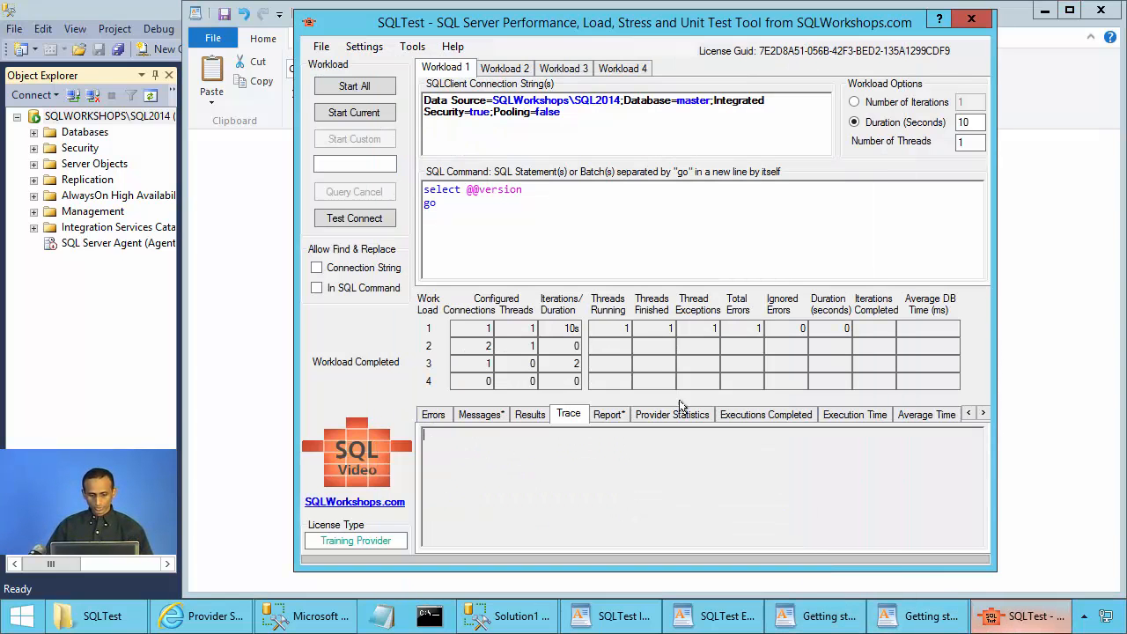
left_click(606, 415)
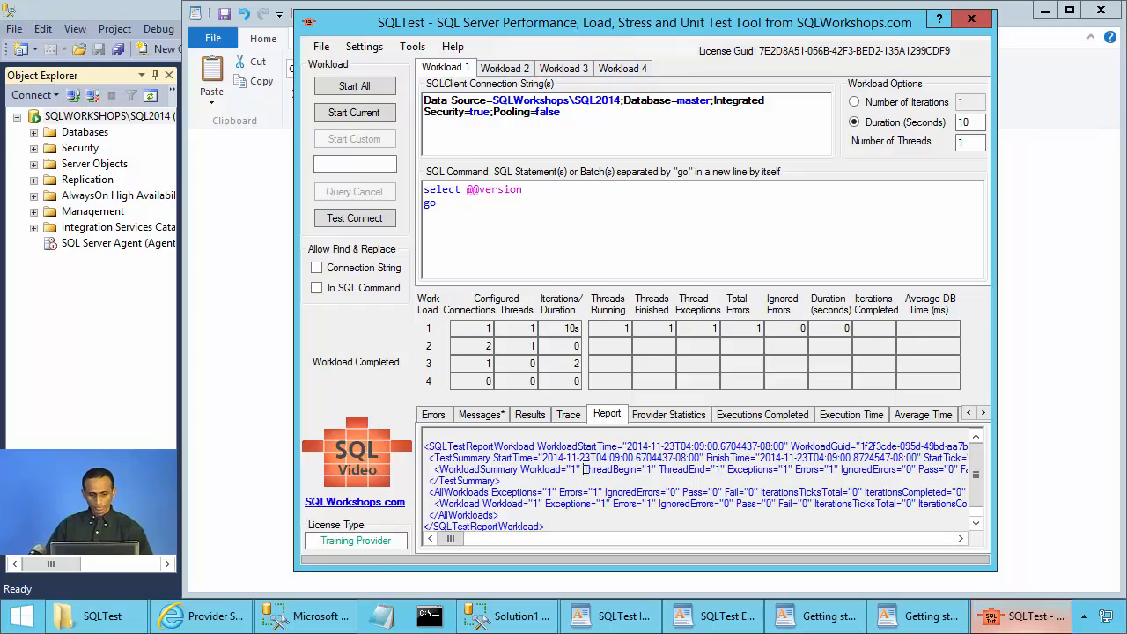
double_click(581, 463)
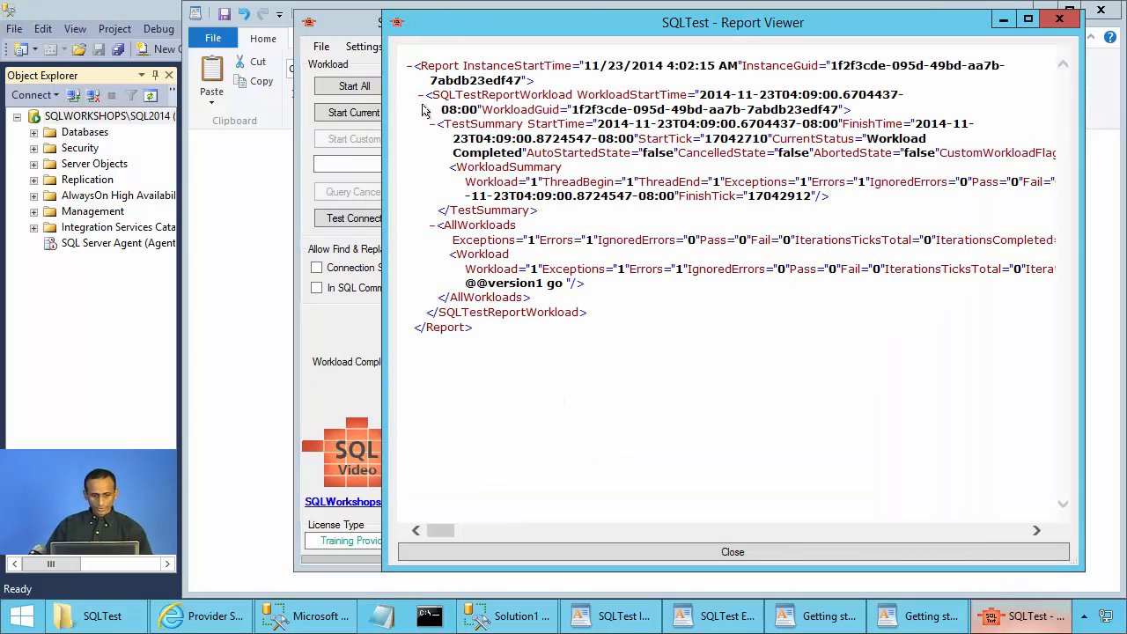
left_click(420, 97)
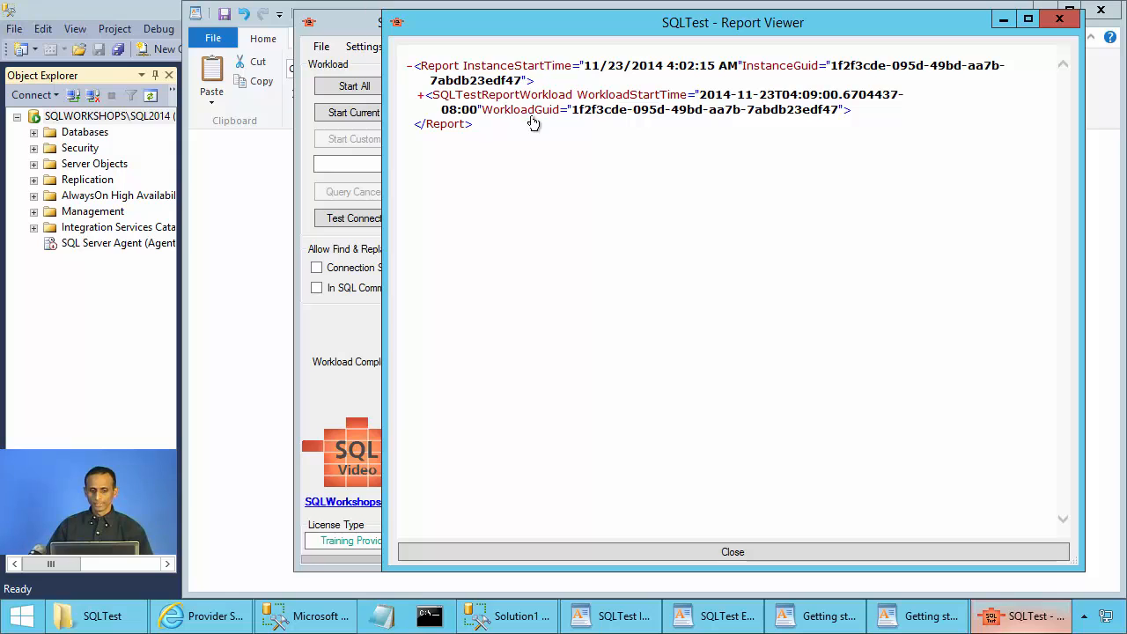
left_click(1060, 19)
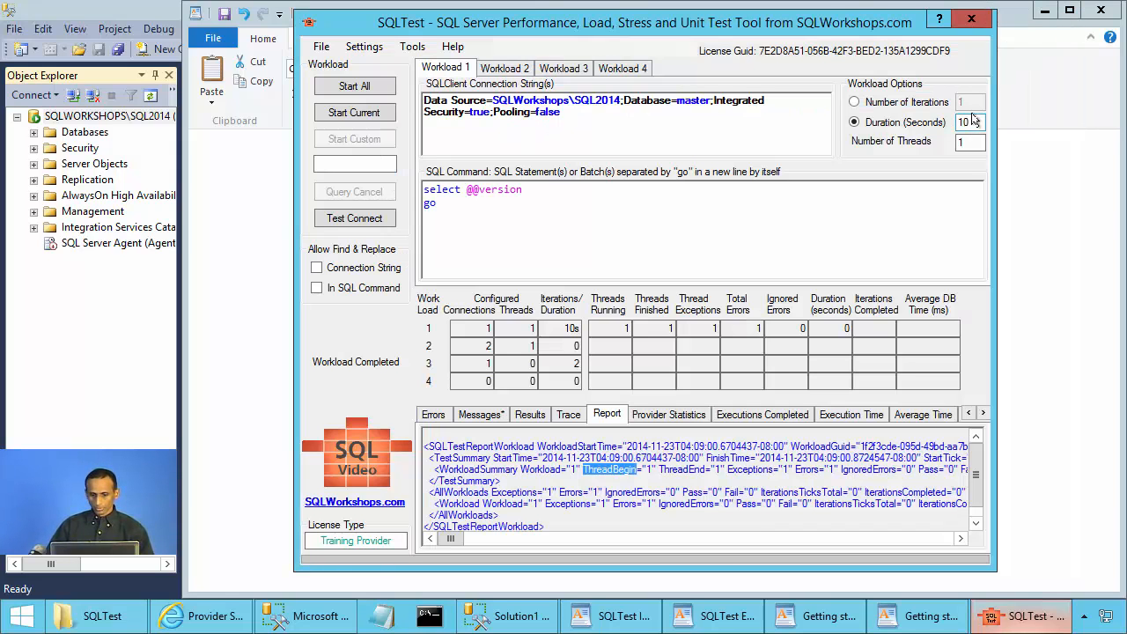
Rerun the workload with a Duration of 2, review both runs' report, then return to WordPad.
type("2")
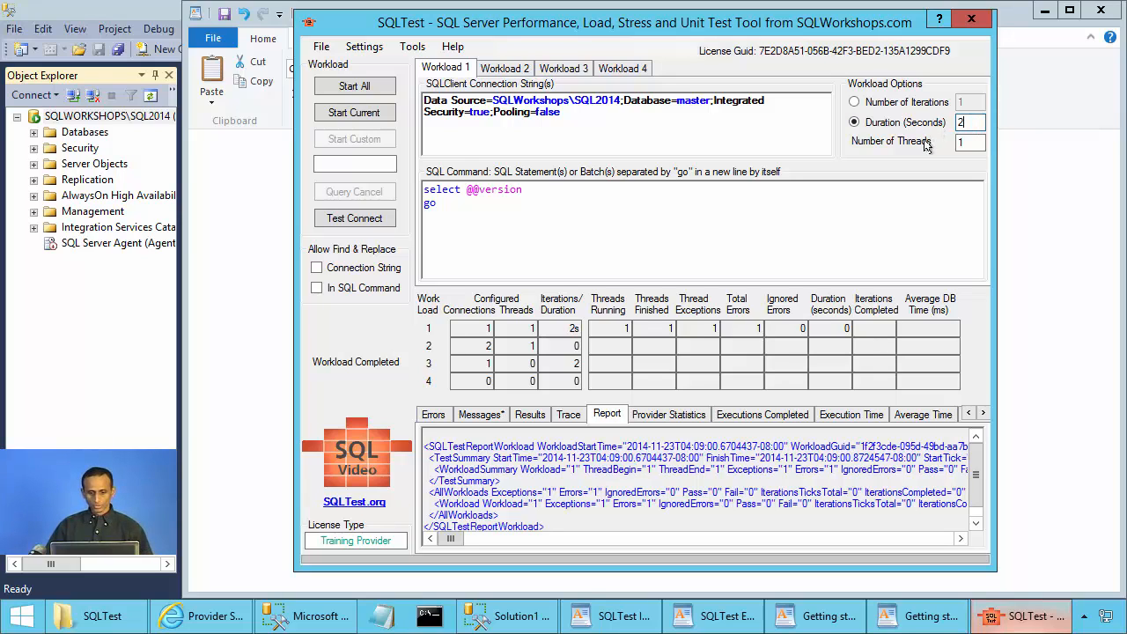
left_click(354, 114)
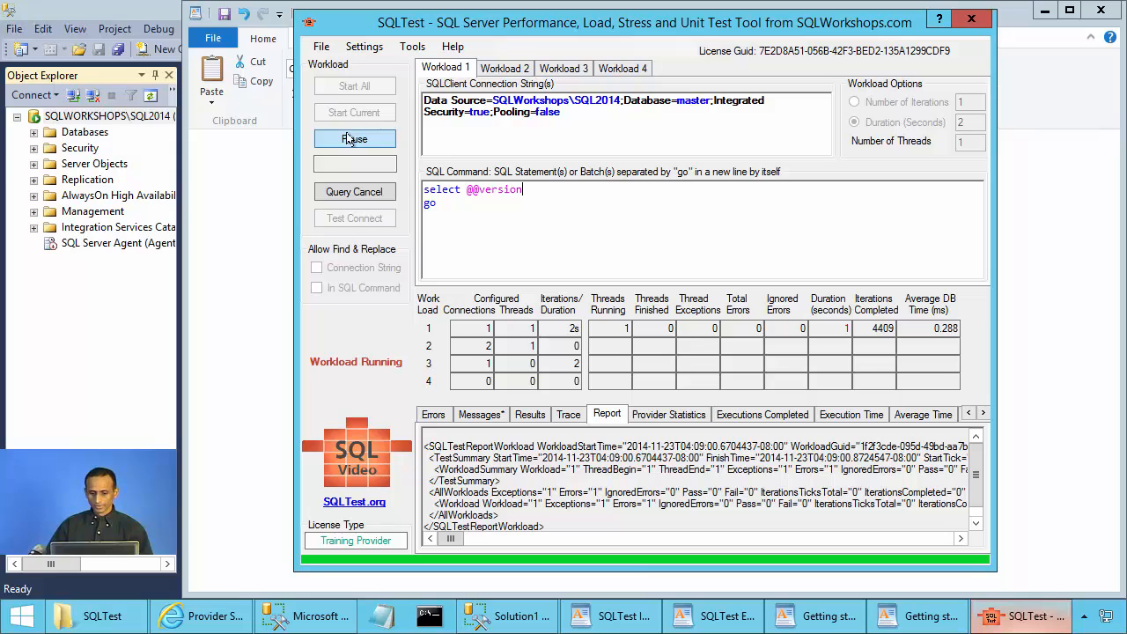
double_click(684, 505)
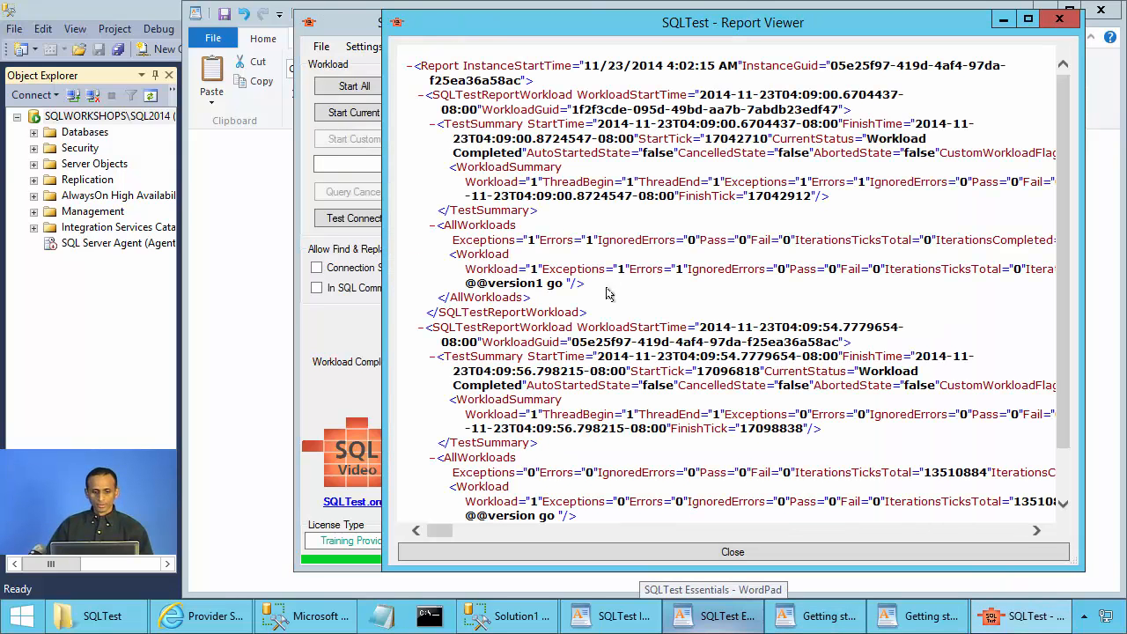
left_click(421, 95)
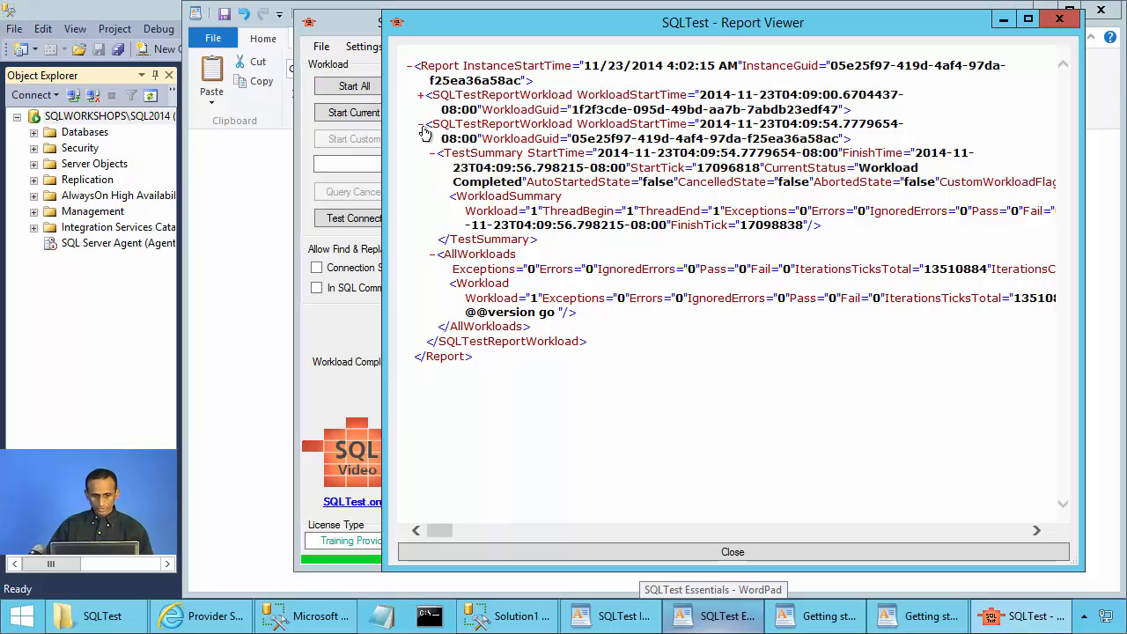
left_click(421, 124)
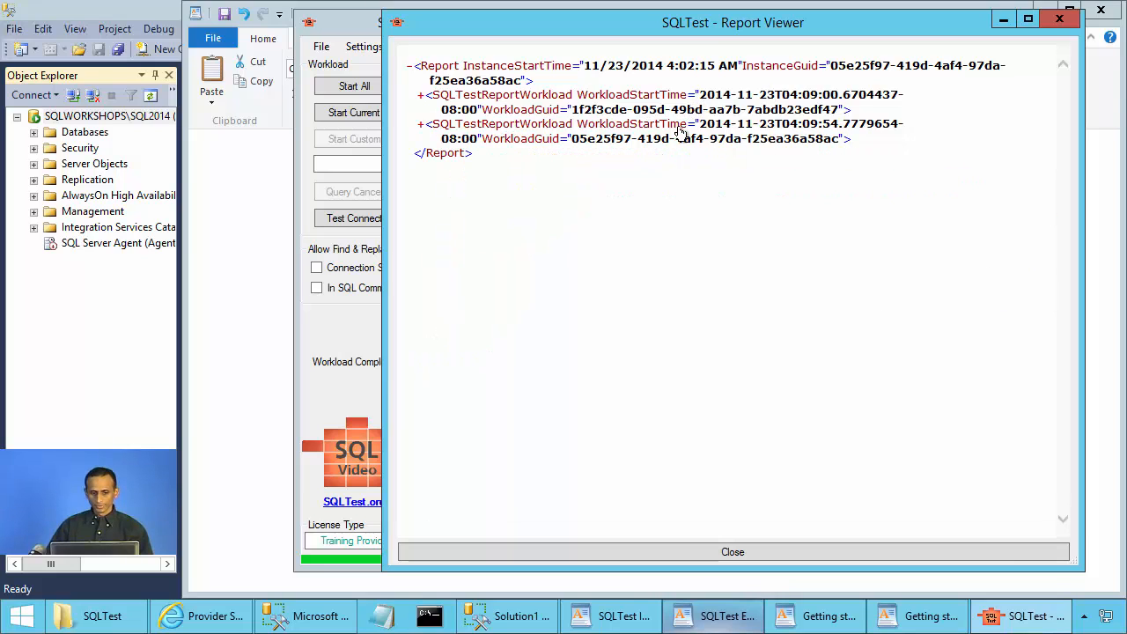
left_click(879, 625)
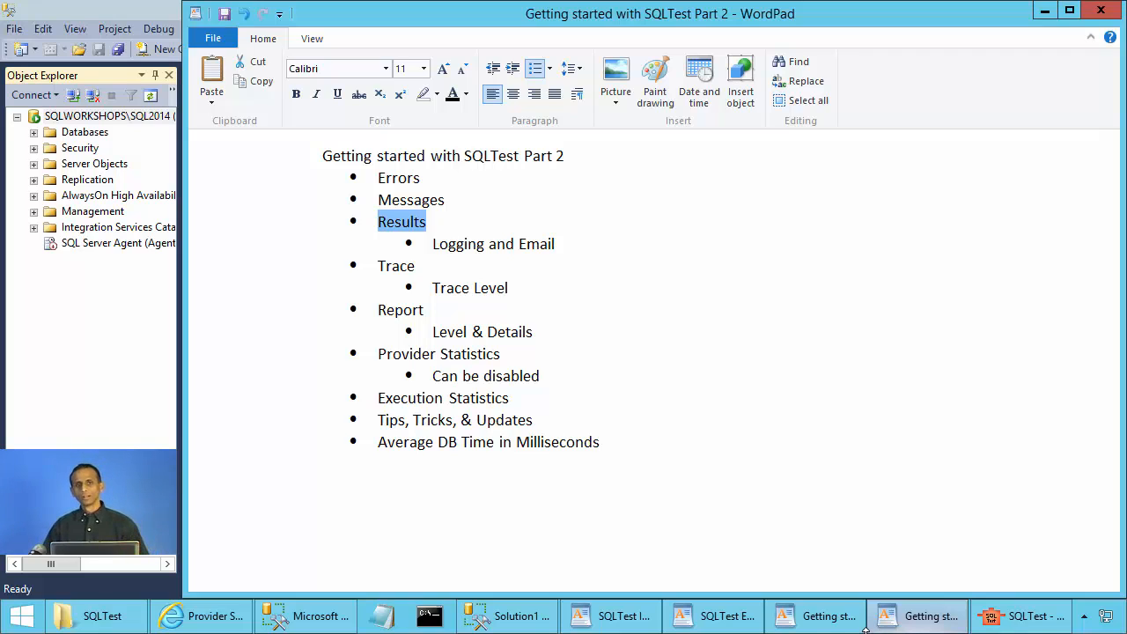
Tick the connection statistics box under In Report Include statistics, then cancel the General Settings.
left_click(1024, 619)
left_click(361, 49)
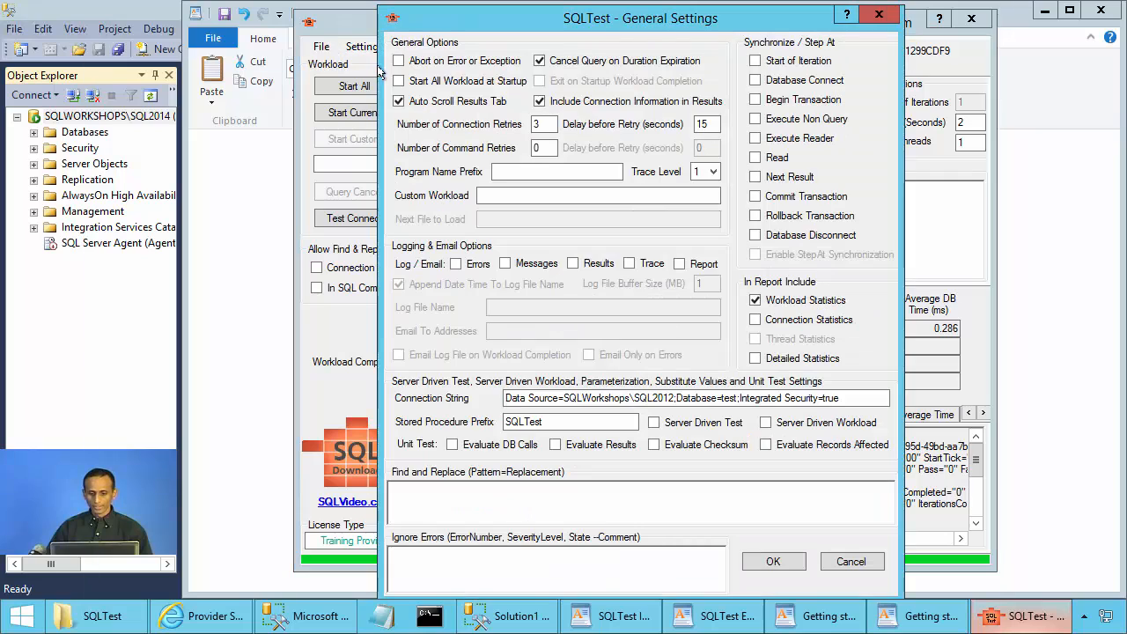
left_click(786, 324)
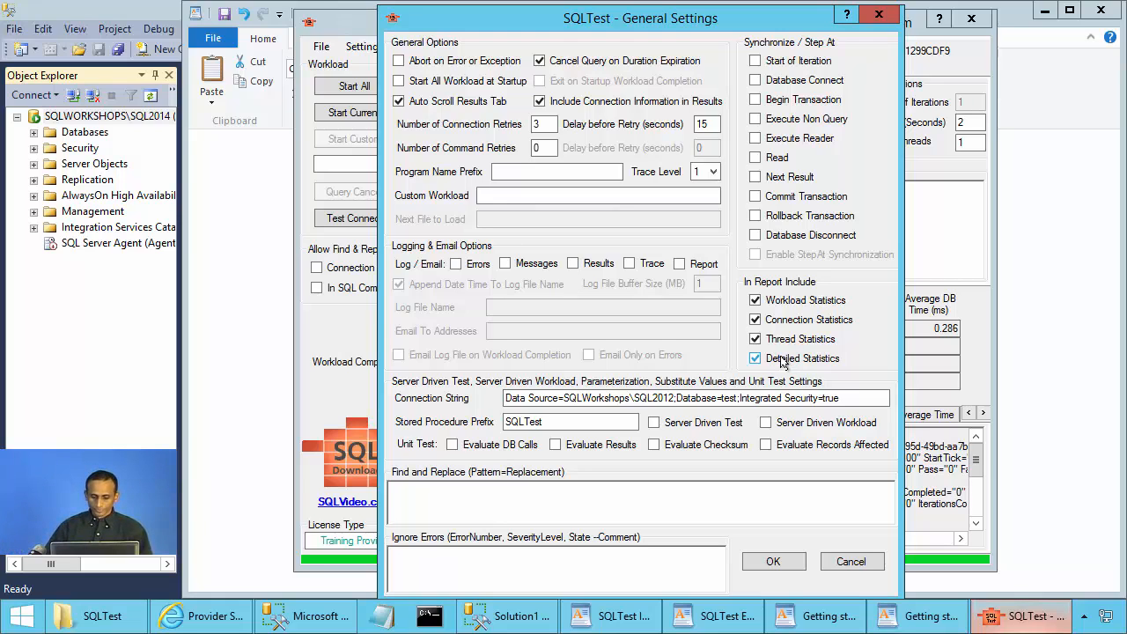
left_click(853, 562)
left_click(932, 621)
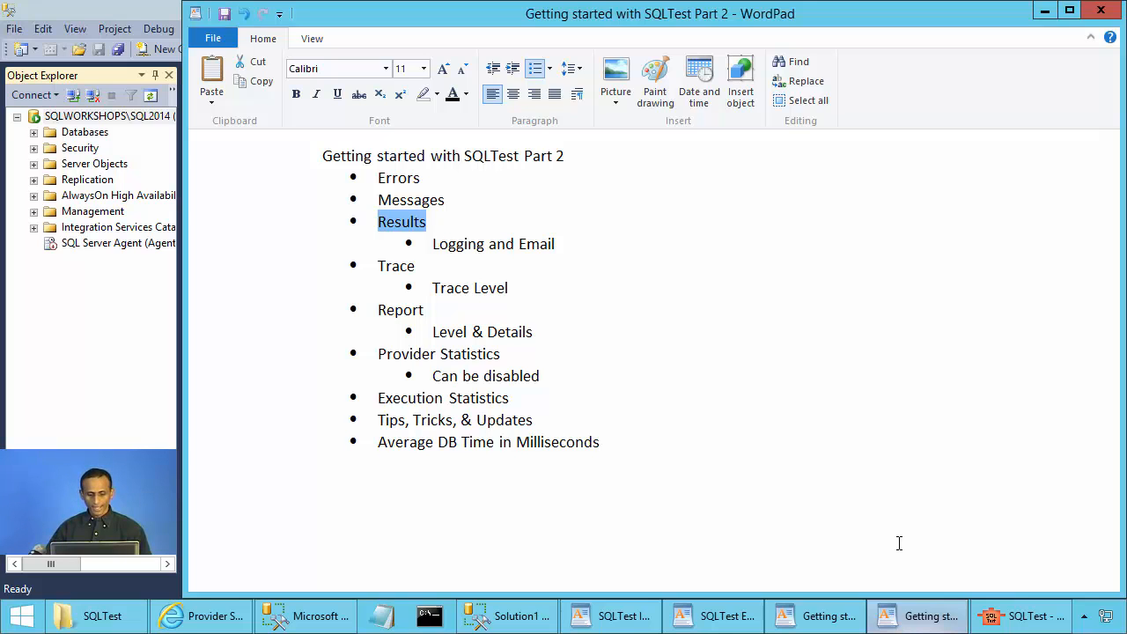
Show each workload's Provider Statistics and open the sqltest.org Help/ProviderStatistics page.
left_click(1022, 620)
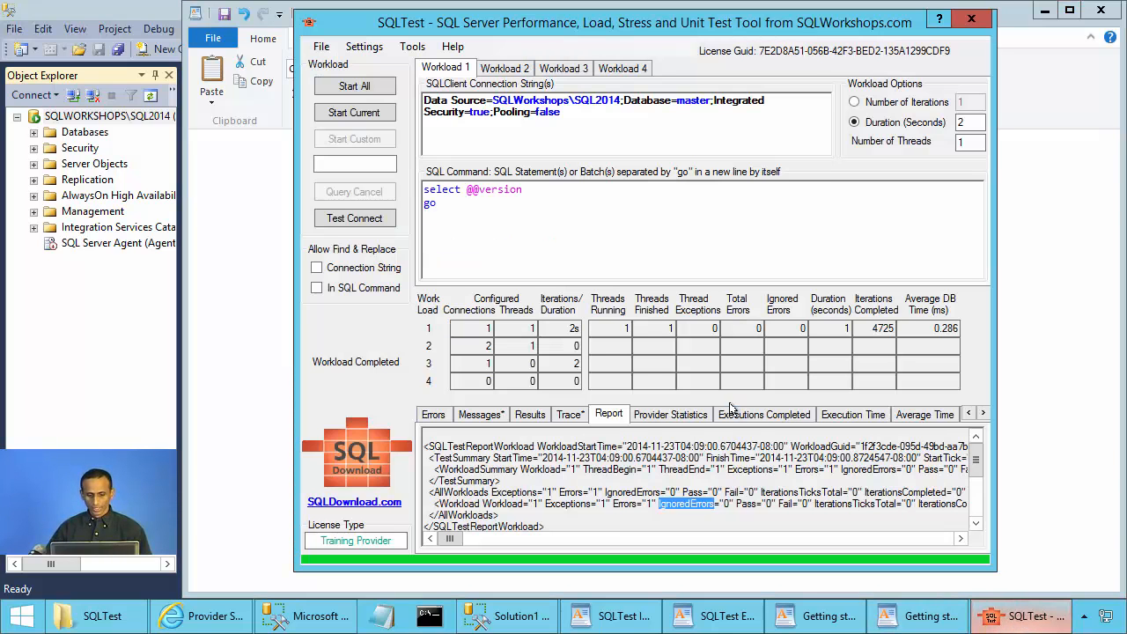
left_click(676, 416)
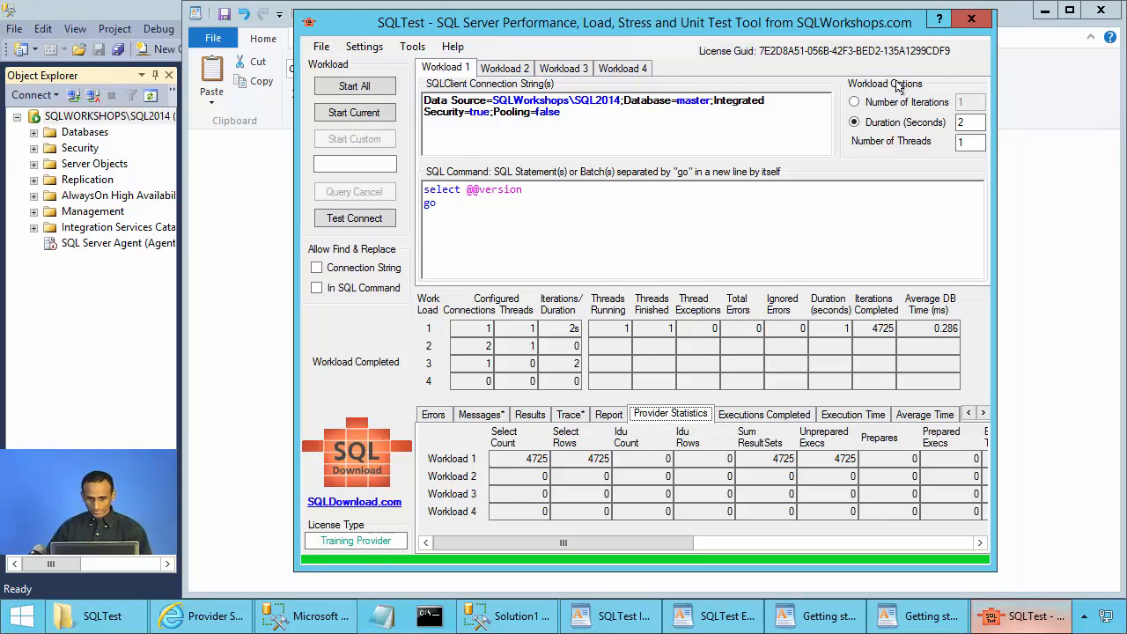
left_click(627, 440)
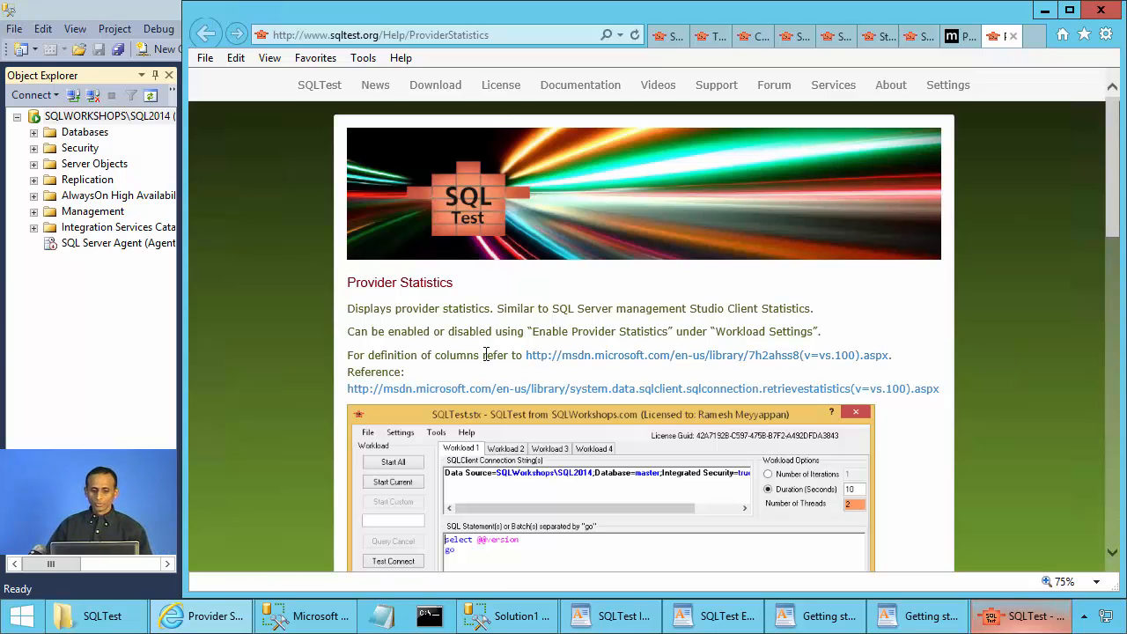
Read the MSDN Provider Statistics column definitions down to IduCount, then return to SQLTest.
left_click(615, 356)
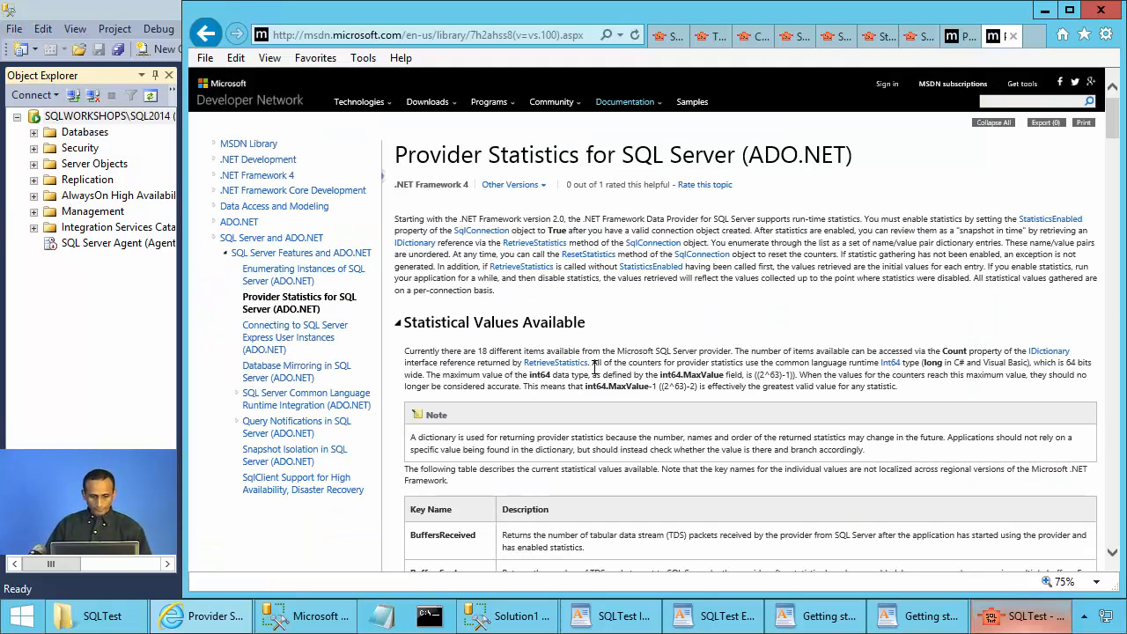
scroll(595, 362, "down", 1)
scroll(597, 359, "down", 3)
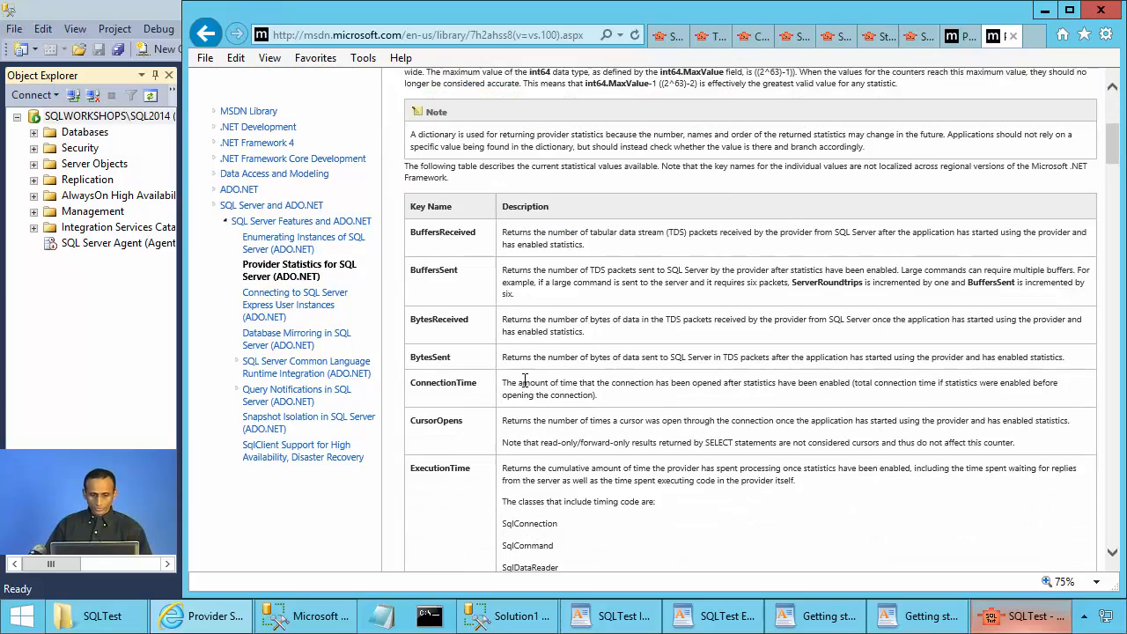
scroll(493, 256, "down", 15)
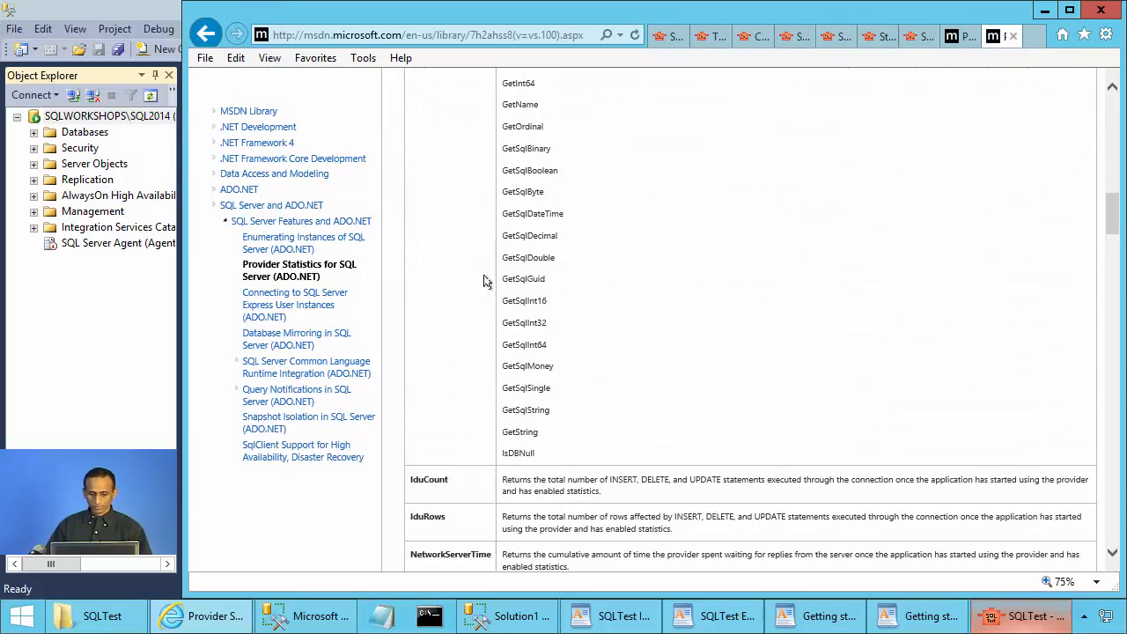
left_click(1018, 625)
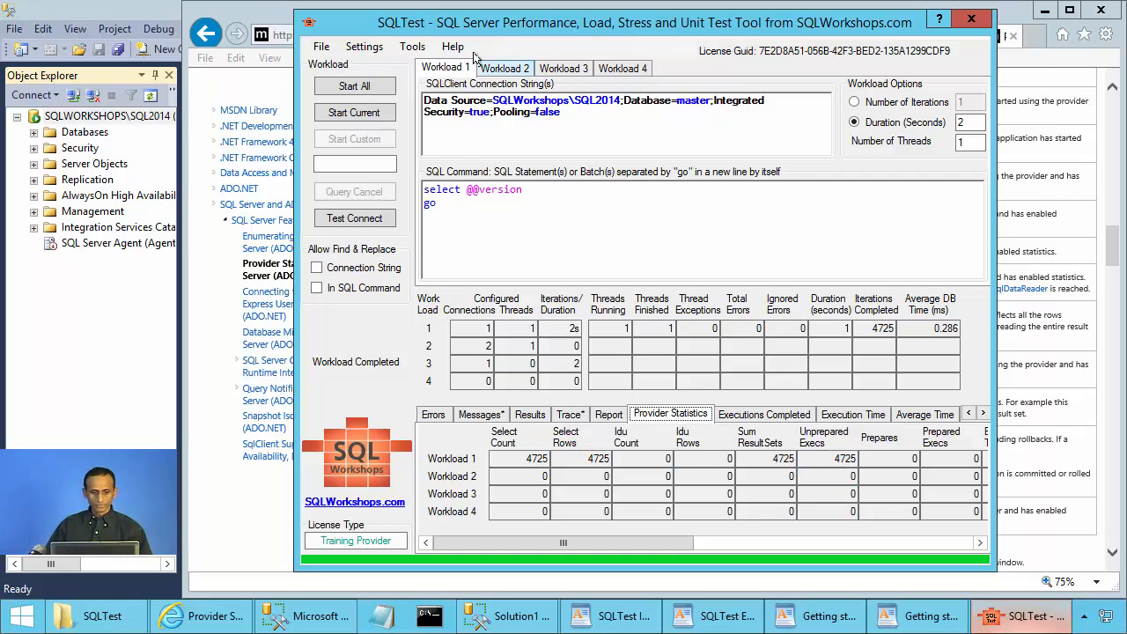
Rerun Workload 1 with Enable Provider Statistics unchecked, completing 7797 iterations at 0.170 ms.
left_click(368, 46)
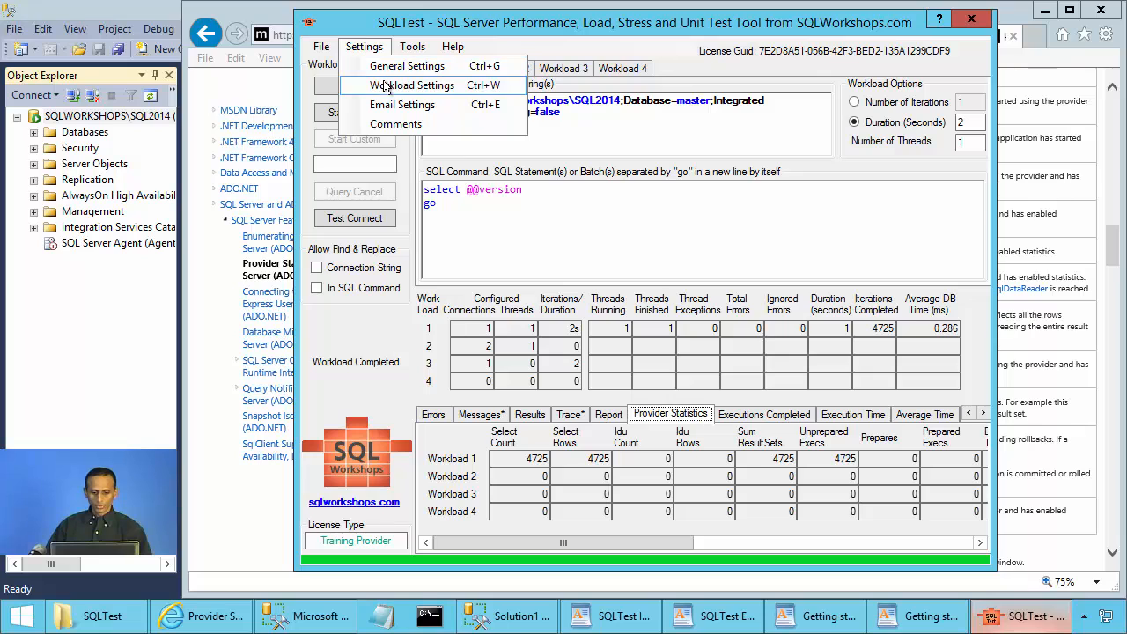
left_click(385, 85)
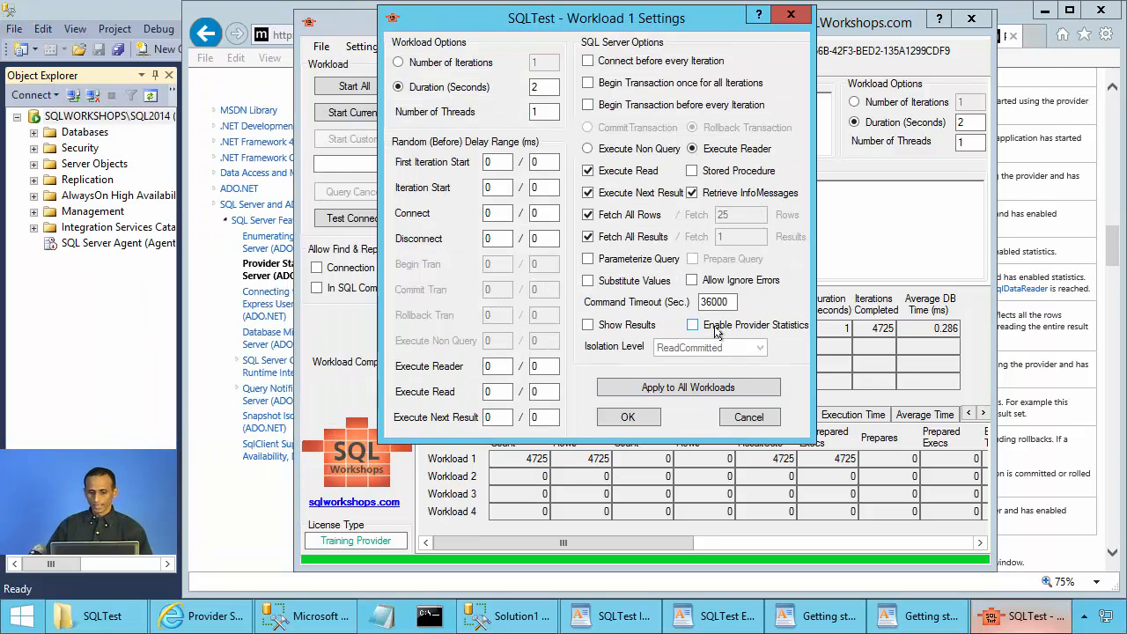
left_click(626, 419)
left_click(381, 116)
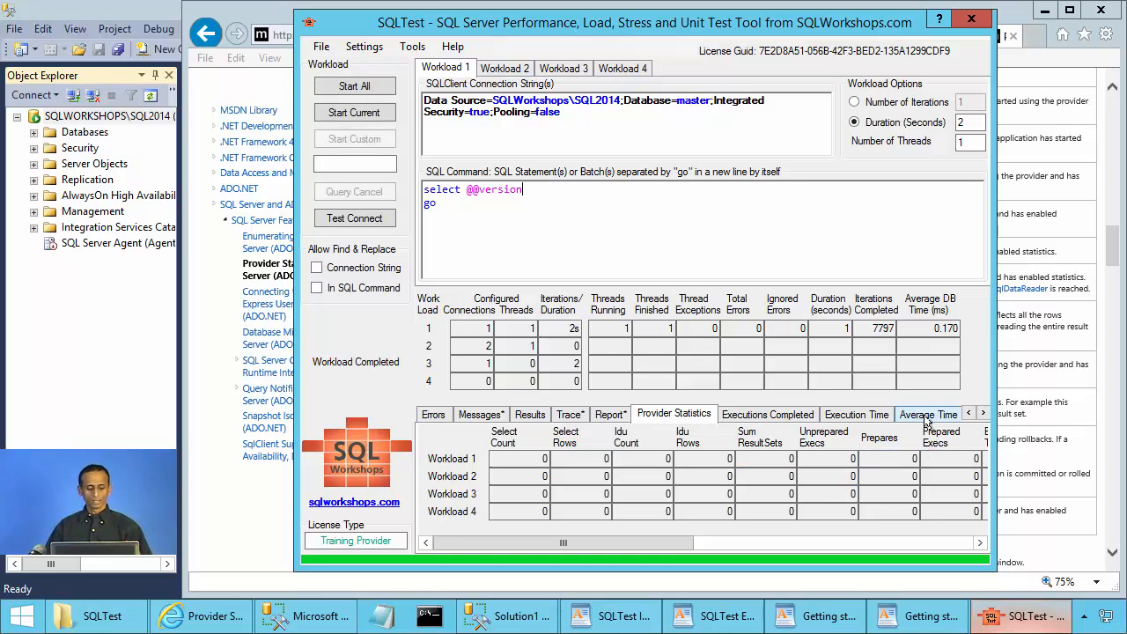
left_click(916, 615)
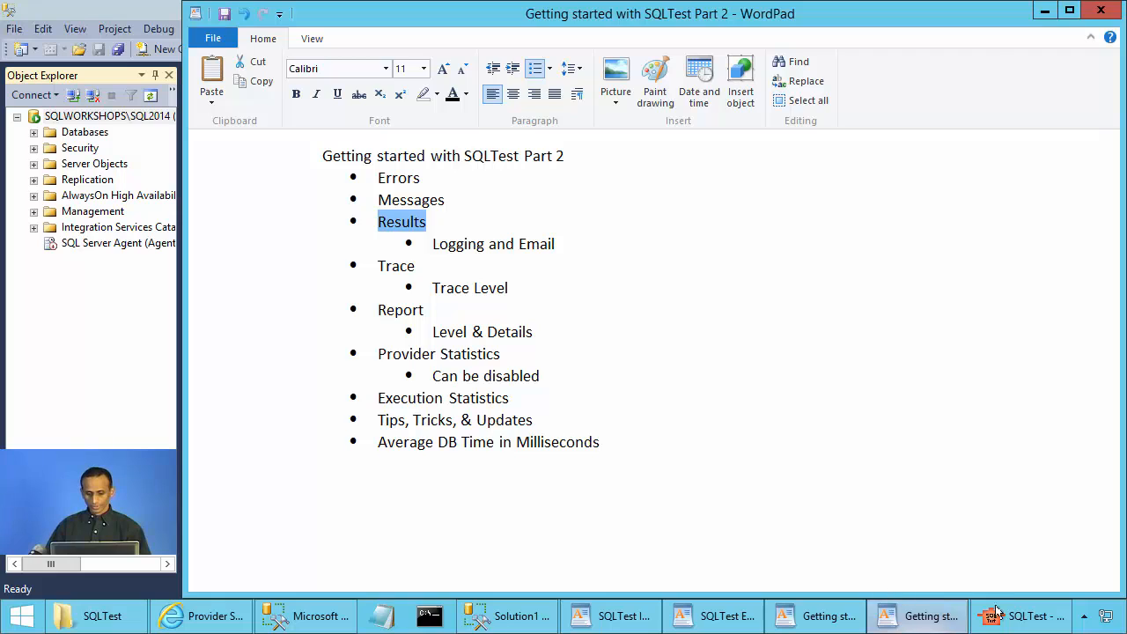
Review Executions Completed counts: 7797 iterations, 1 connect, 7797 execute reader, 15594 reads.
left_click(997, 616)
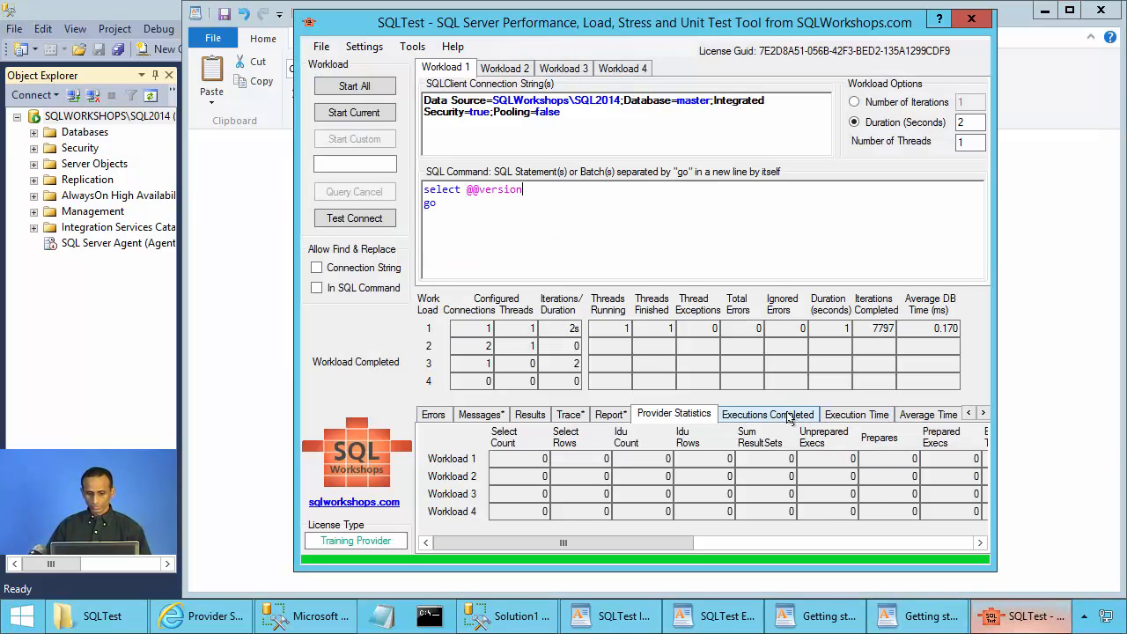
left_click(789, 417)
left_click(847, 418)
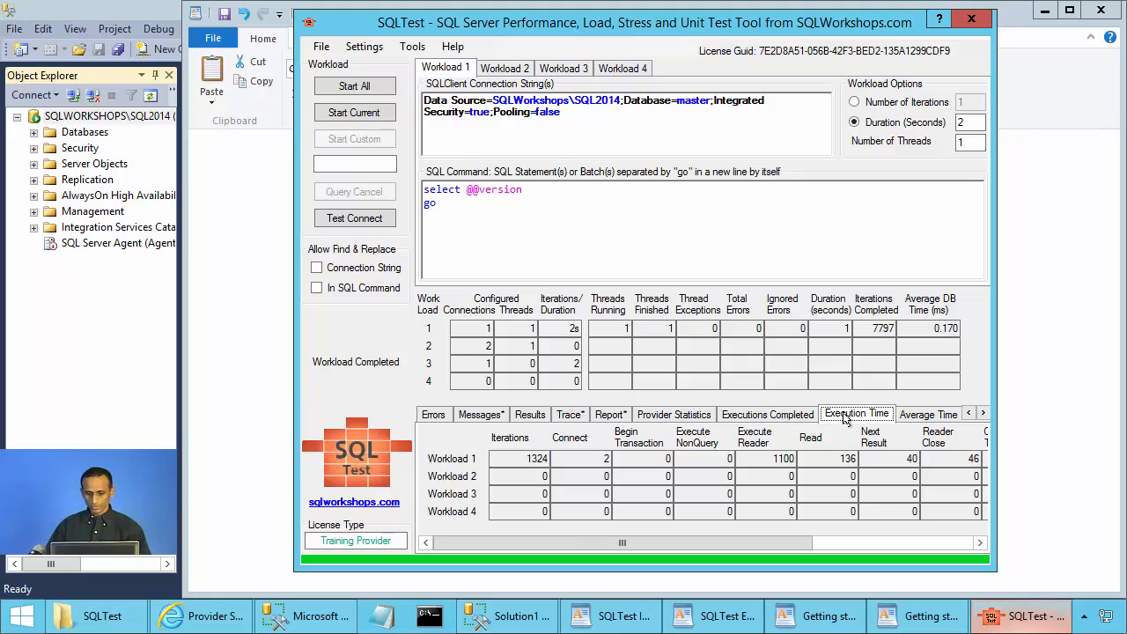
left_click(929, 415)
left_click(758, 416)
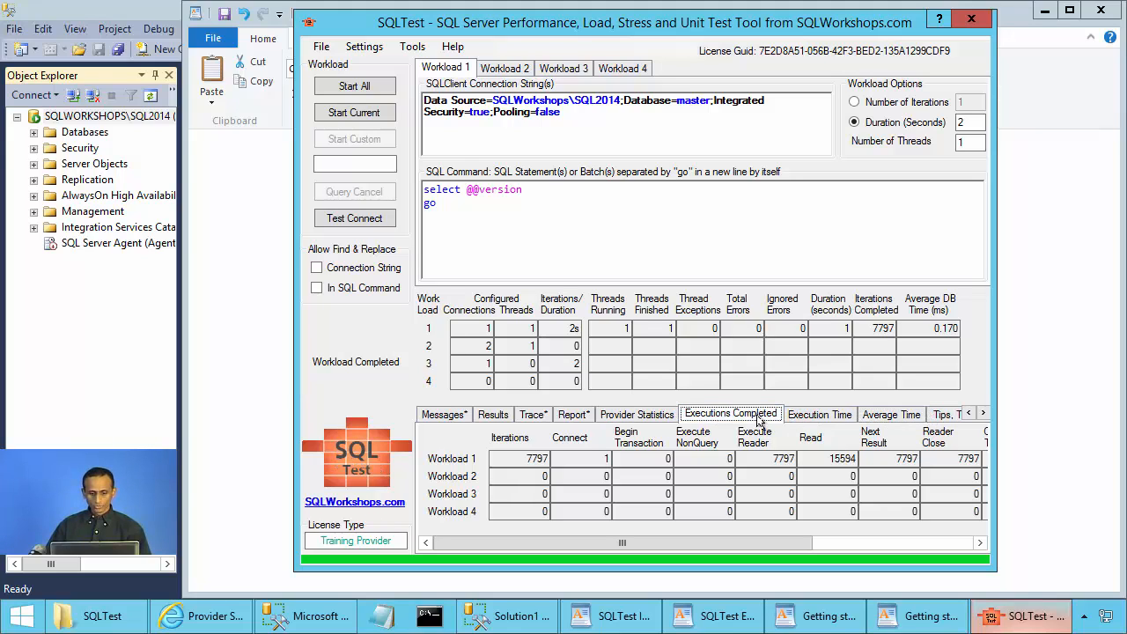
double_click(531, 458)
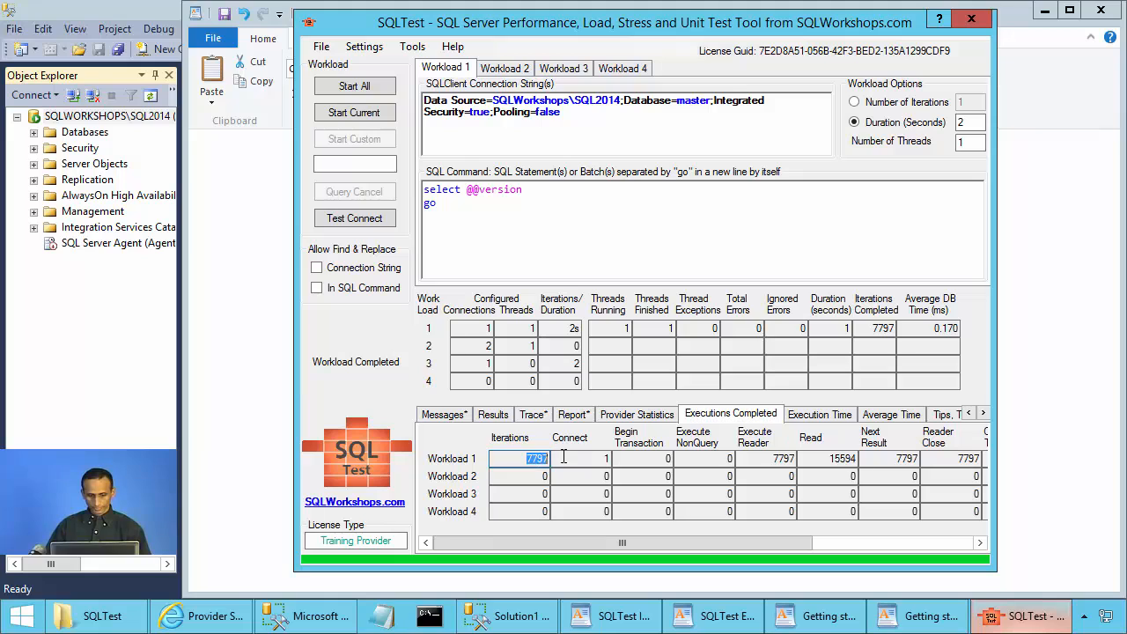
left_click(605, 459)
double_click(621, 458)
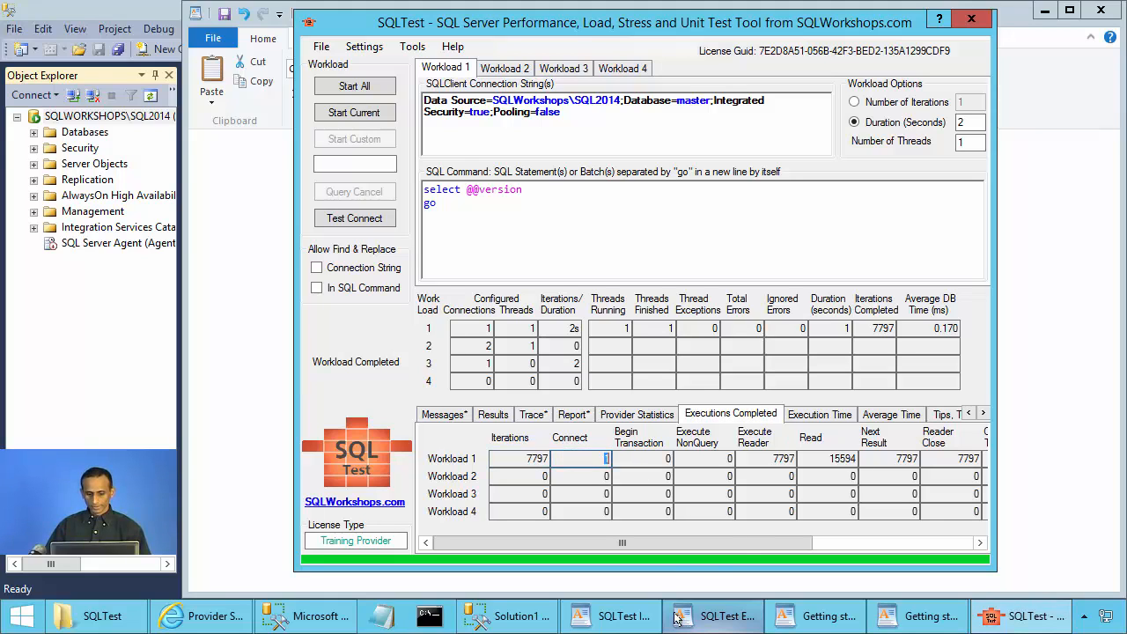
double_click(775, 459)
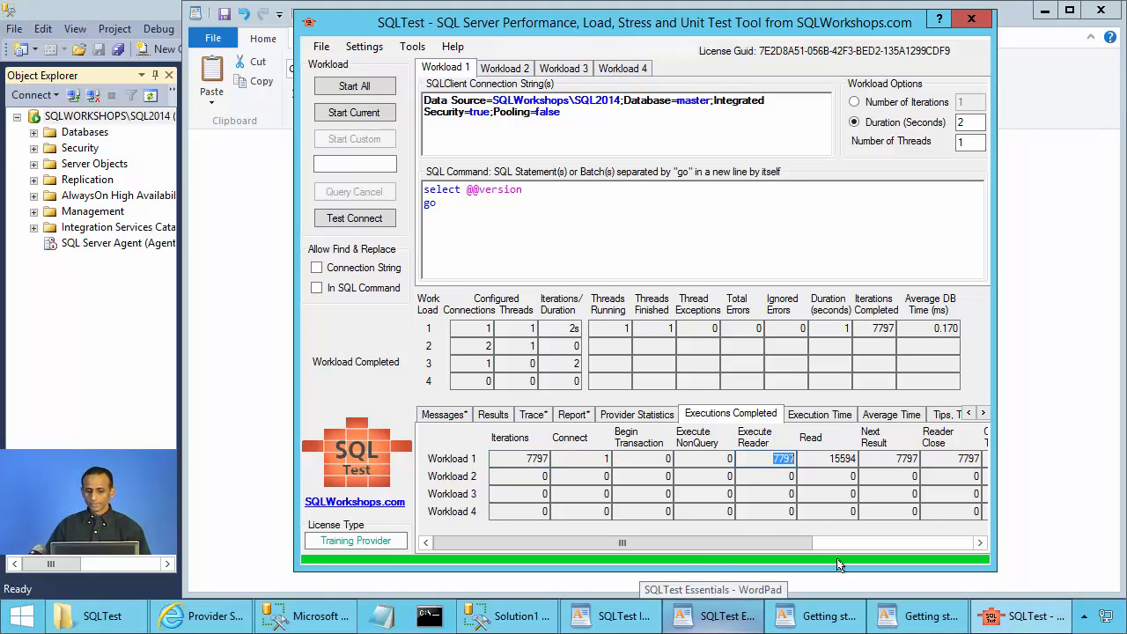
double_click(838, 459)
double_click(907, 459)
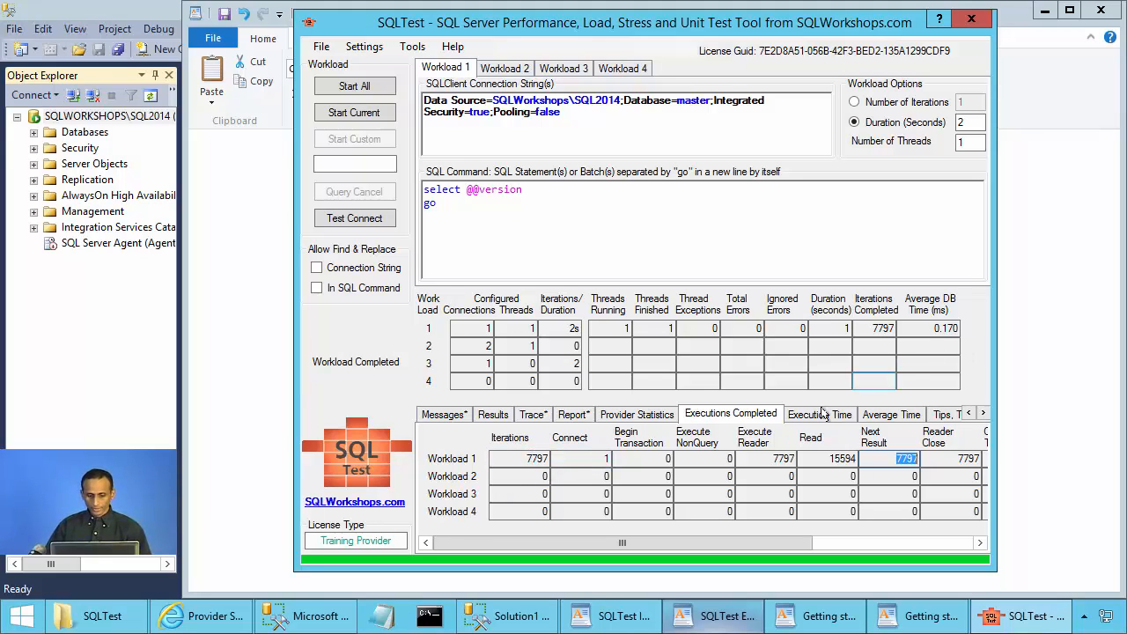
Check the 1324 Iterations execution time, then leave the Average Time statistics showing.
left_click(816, 415)
left_click(535, 458)
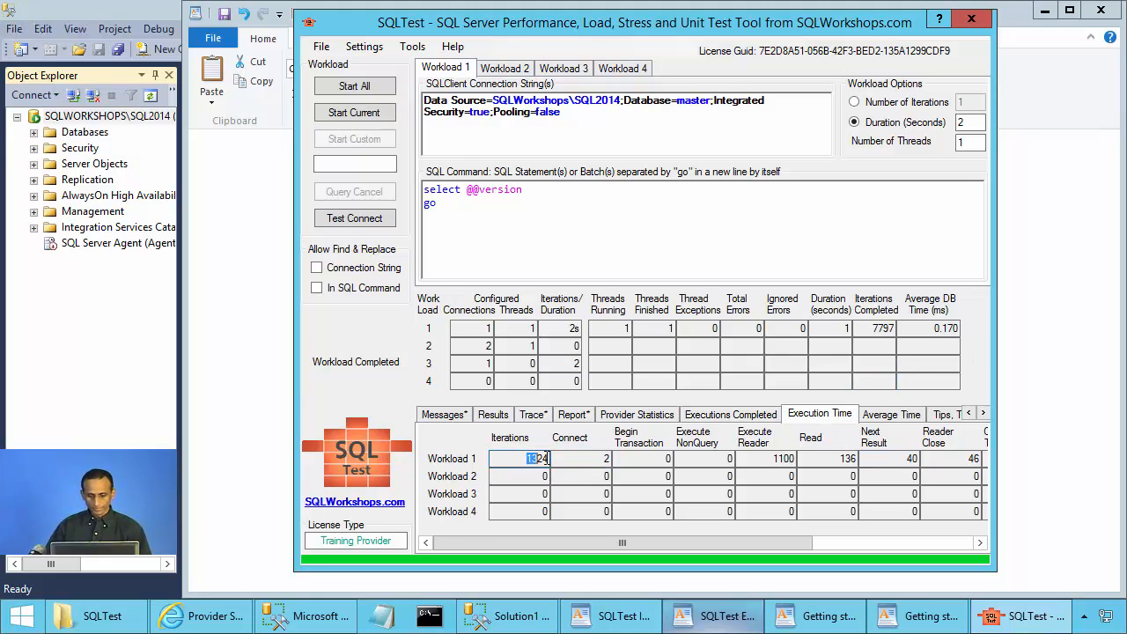
left_click(873, 417)
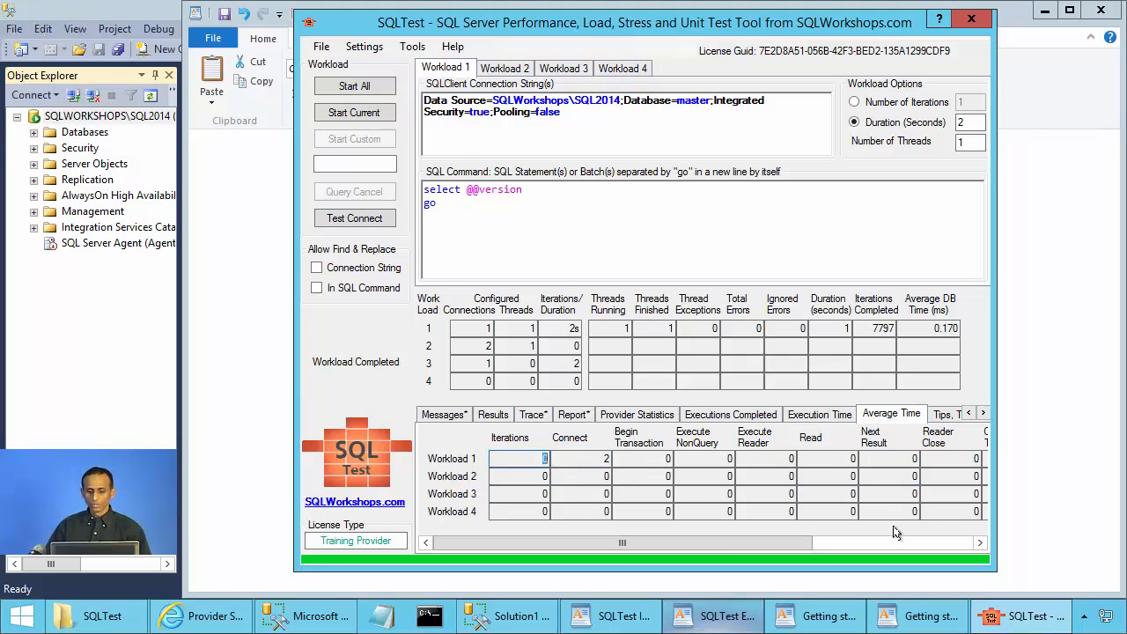
left_click(939, 627)
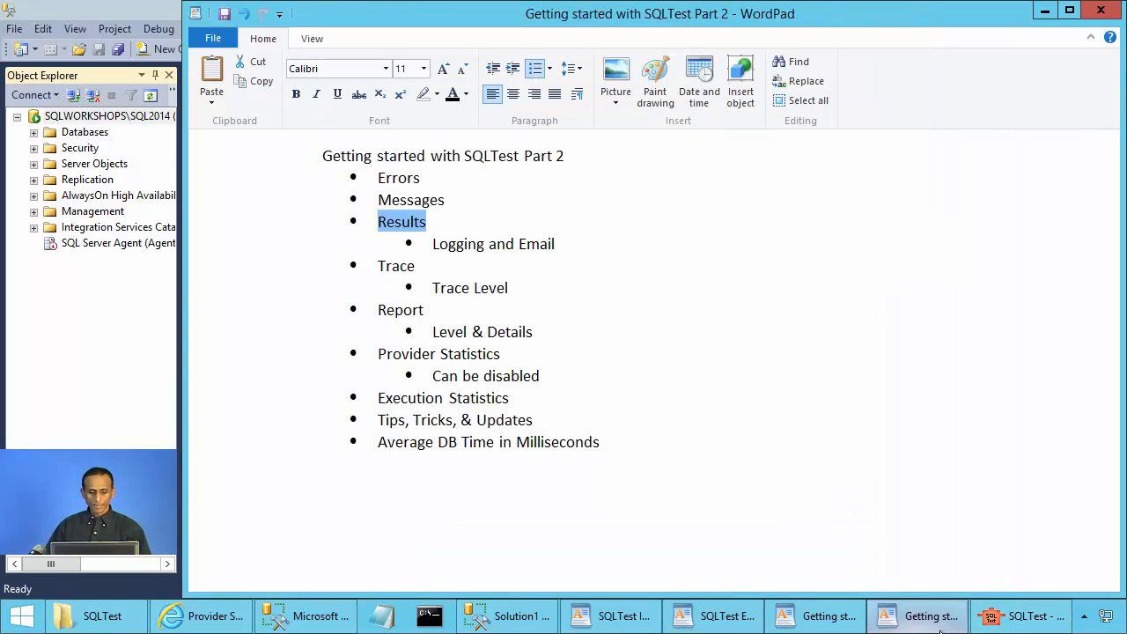
Read the Tips, Tricks & Updates text in its own viewer window, then return to SQLTest.
left_click(940, 627)
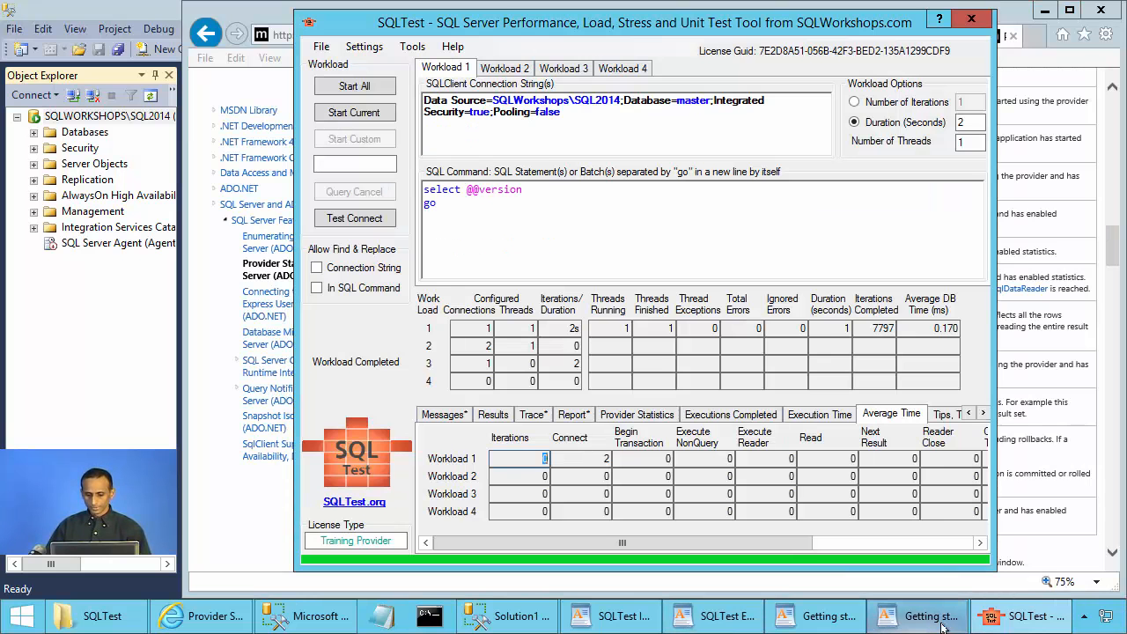
left_click(950, 415)
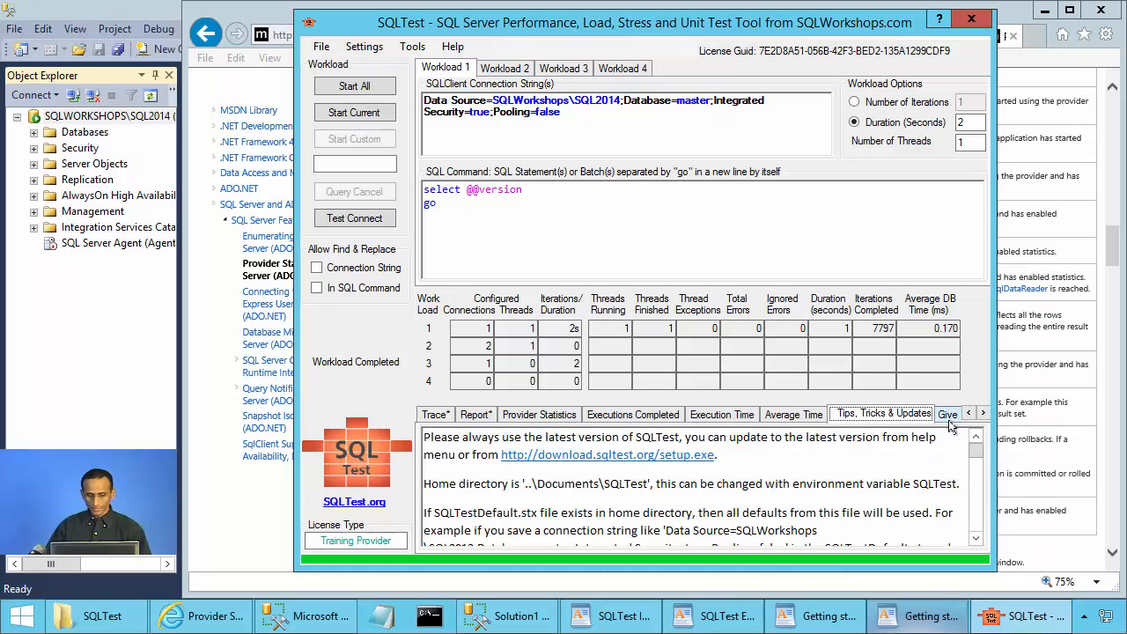
double_click(863, 468)
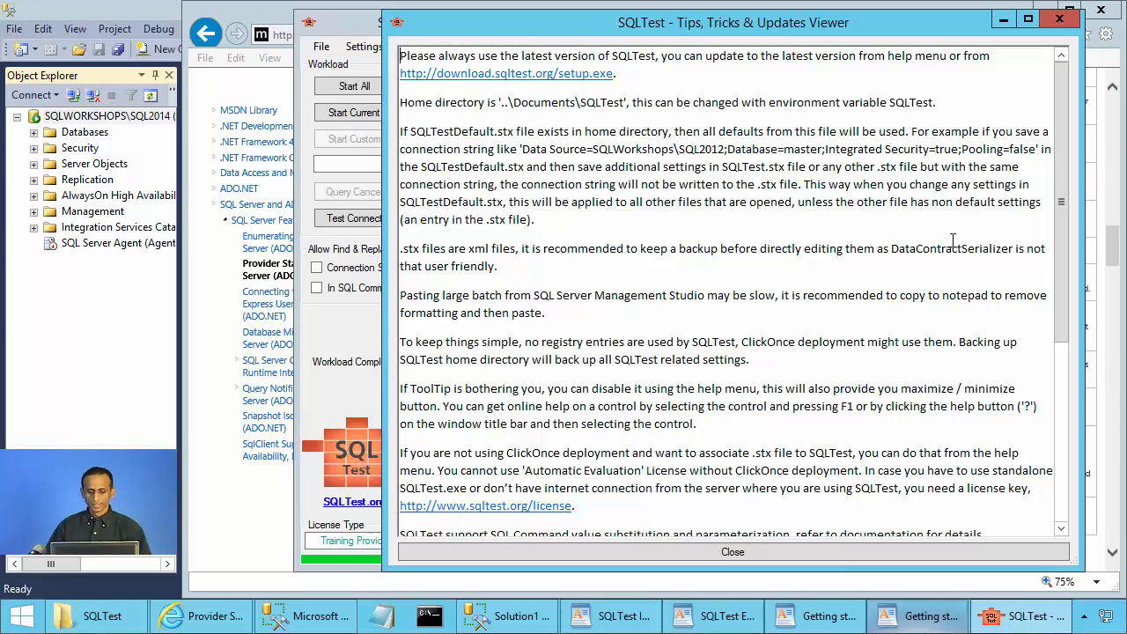
left_click(907, 614)
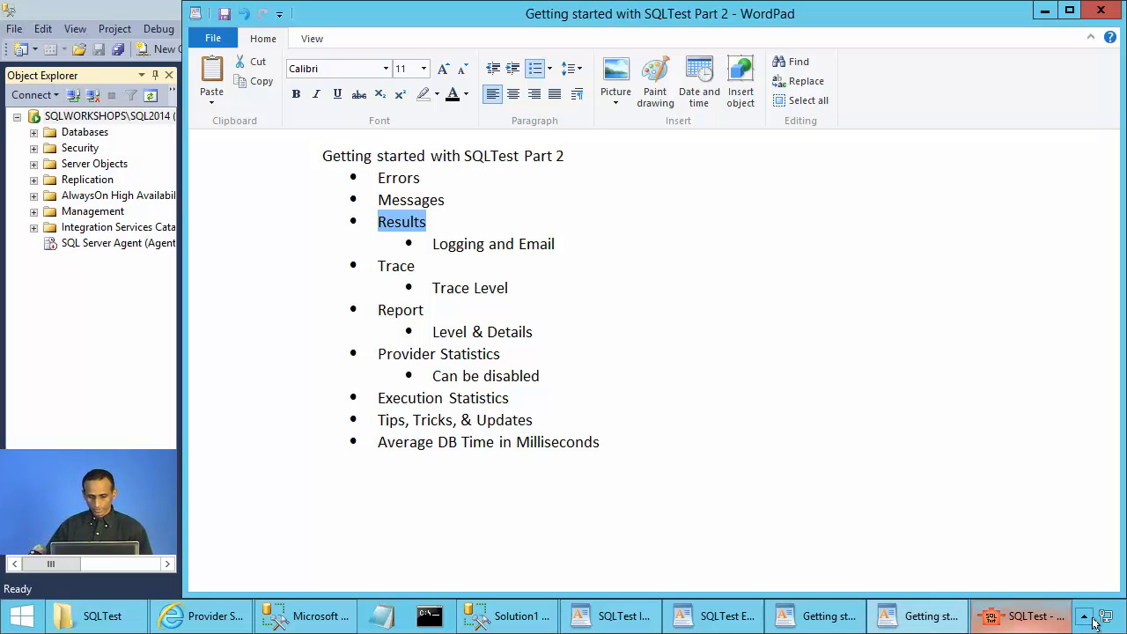
left_click(1025, 617)
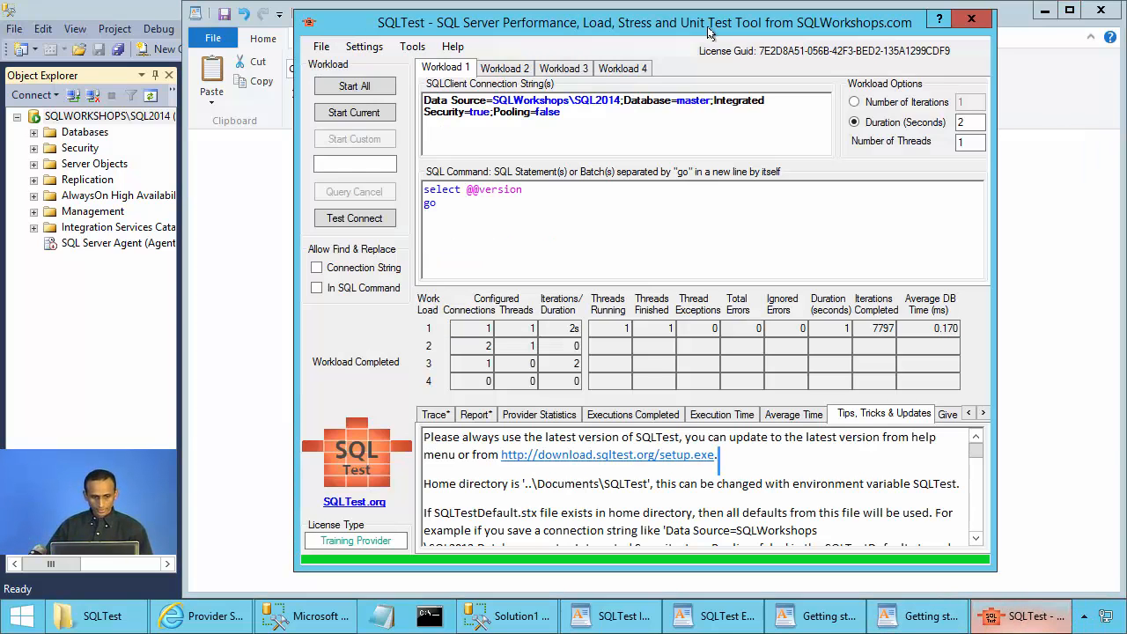
Switch to Average DB Time in Seconds from the Tools menu, showing 0.000 sec for Workload 1.
left_click(412, 46)
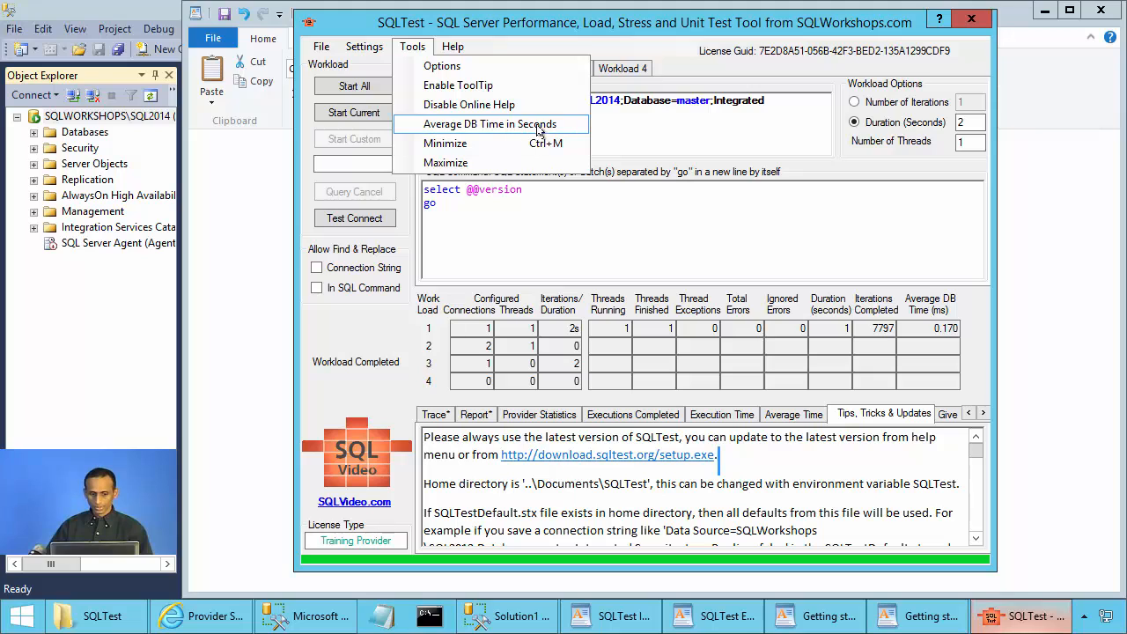
left_click(484, 124)
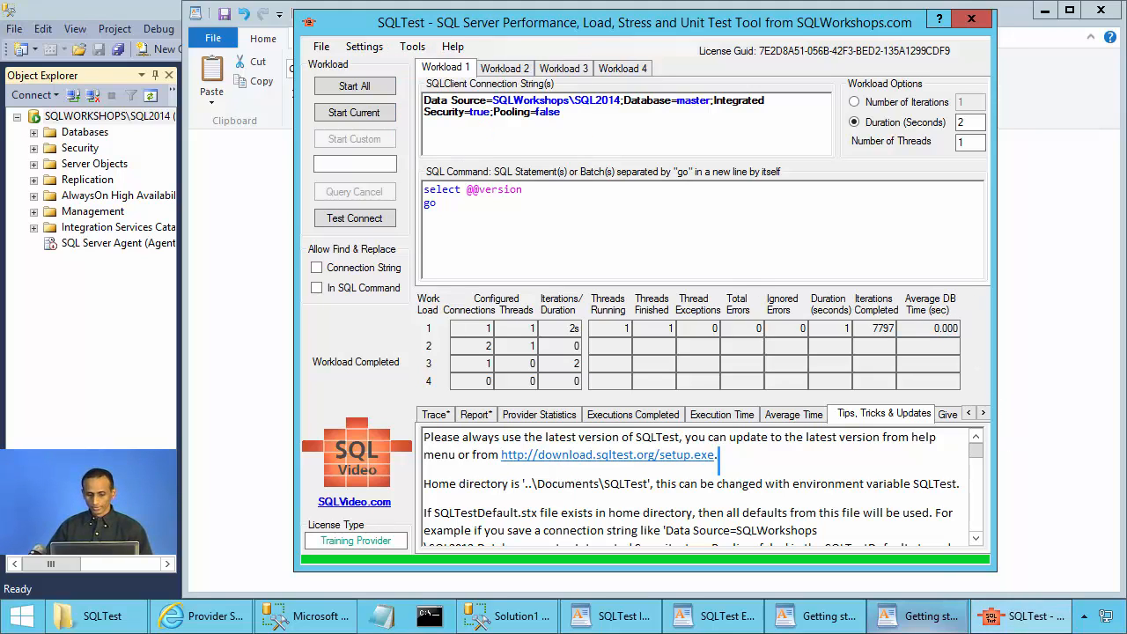
left_click(929, 619)
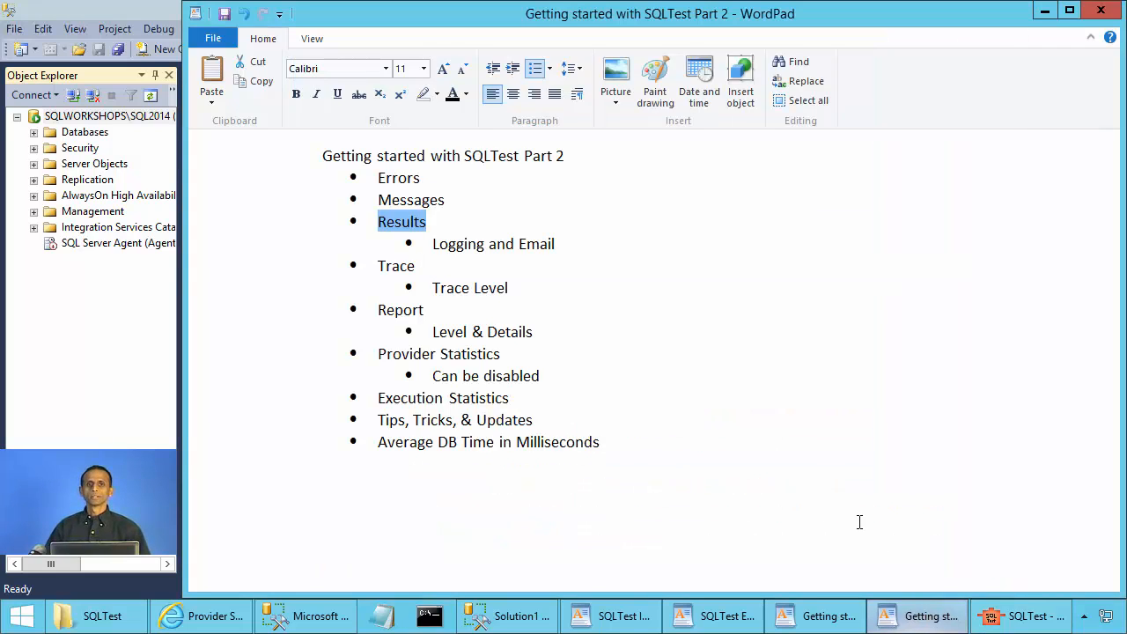